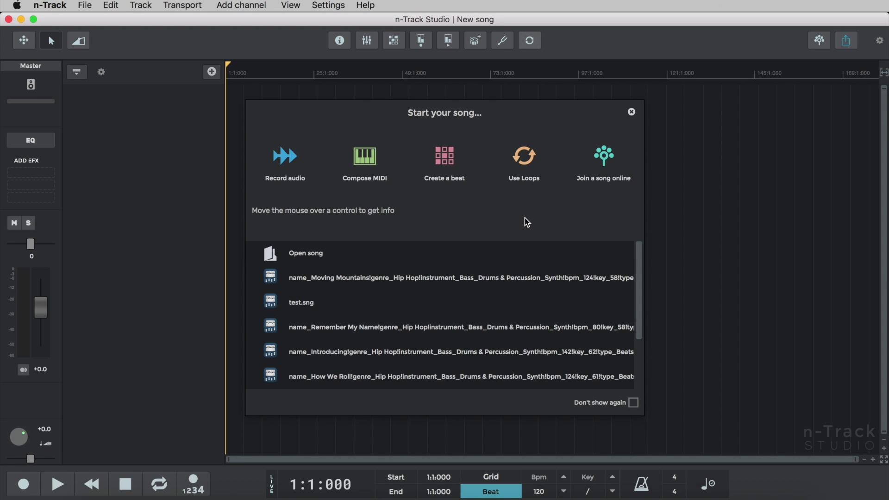
Step: Choose Use Loops in the Start your song dialog to show the Loop Browser
{"action": "left_click", "coordinate": [525, 158]}
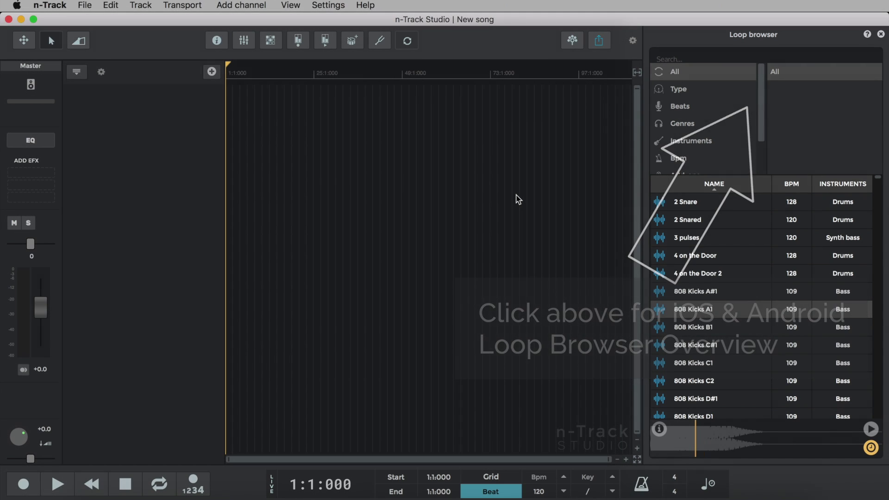
Step: Hide the Loop Browser and bring it back from the View menu
{"action": "left_click", "coordinate": [410, 47]}
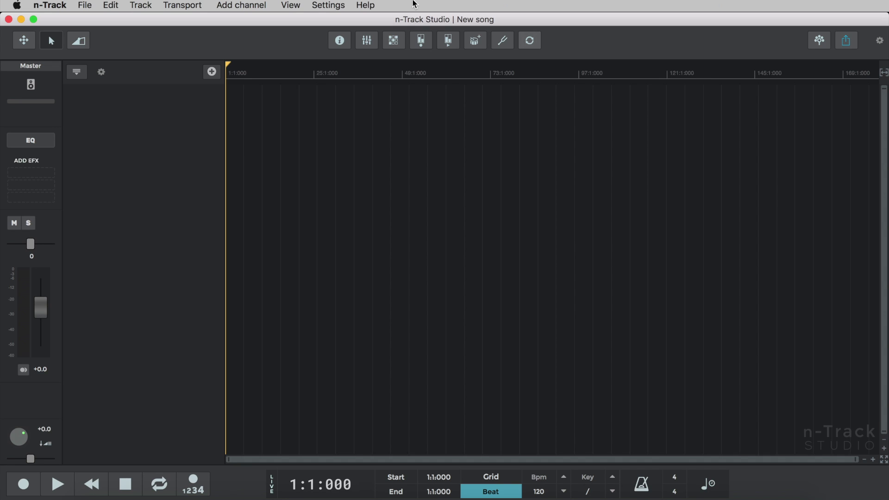
{"action": "left_click", "coordinate": [290, 4]}
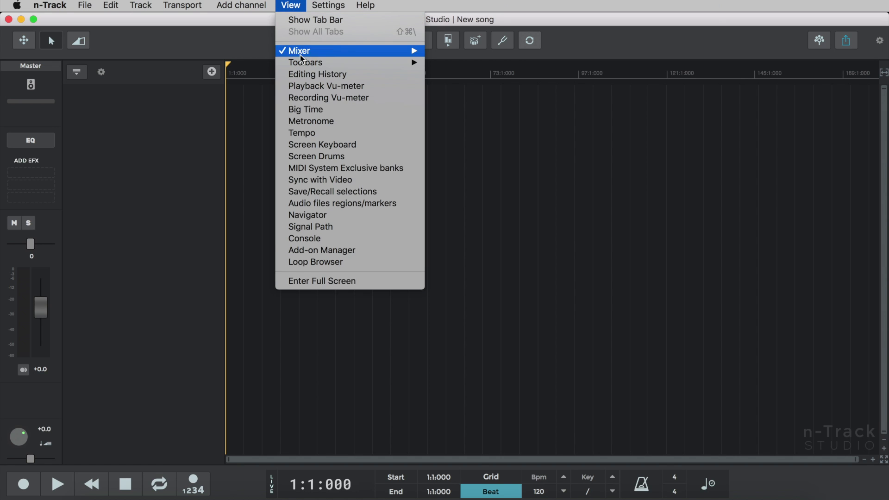
{"action": "left_click", "coordinate": [328, 263]}
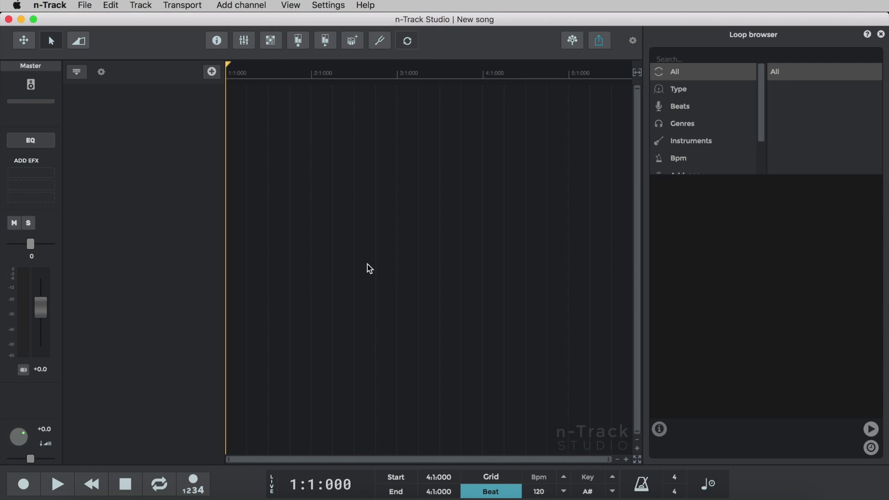
{"action": "scroll", "coordinate": [725, 303], "scroll_direction": "down", "scroll_amount": 5}
{"action": "scroll", "coordinate": [721, 310], "scroll_direction": "down", "scroll_amount": 5}
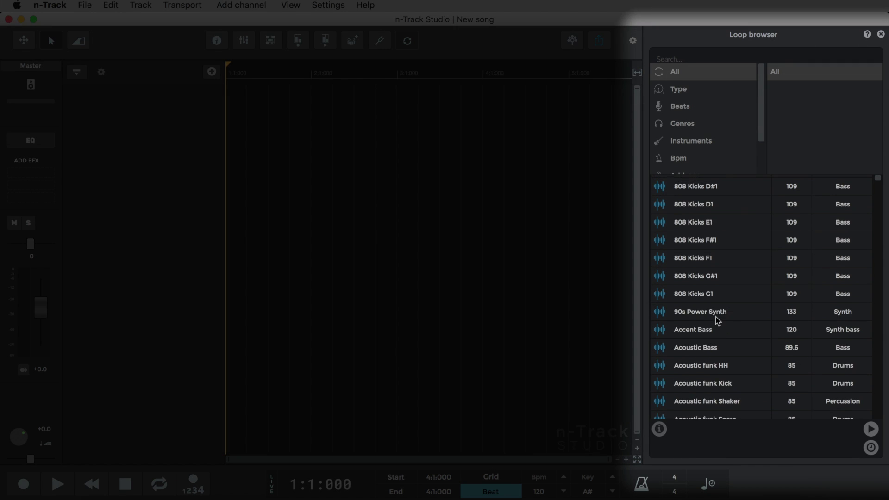
{"action": "scroll", "coordinate": [716, 317], "scroll_direction": "down", "scroll_amount": 5}
{"action": "scroll", "coordinate": [714, 317], "scroll_direction": "down", "scroll_amount": 5}
{"action": "scroll", "coordinate": [715, 317], "scroll_direction": "down", "scroll_amount": 1}
{"action": "scroll", "coordinate": [715, 317], "scroll_direction": "down", "scroll_amount": 3}
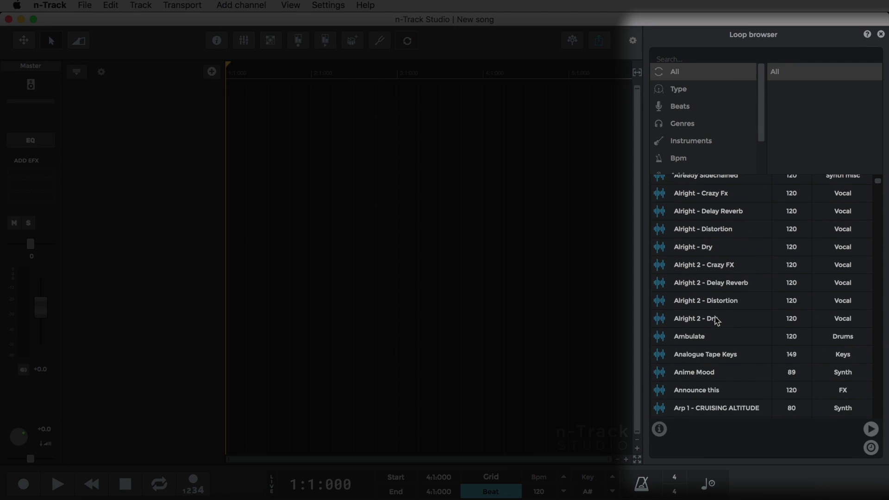
{"action": "scroll", "coordinate": [715, 317], "scroll_direction": "down", "scroll_amount": 2}
Step: Preview Arp 1 - CRUISING ALTITUDE, drag it to the song start, and adopt its key
{"action": "left_click", "coordinate": [712, 346]}
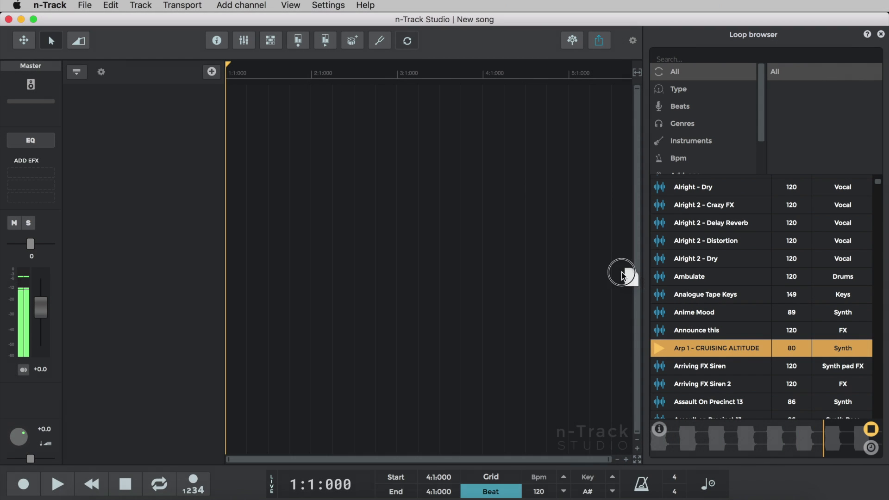
{"action": "left_click_drag", "start_coordinate": [738, 355], "coordinate": [215, 73]}
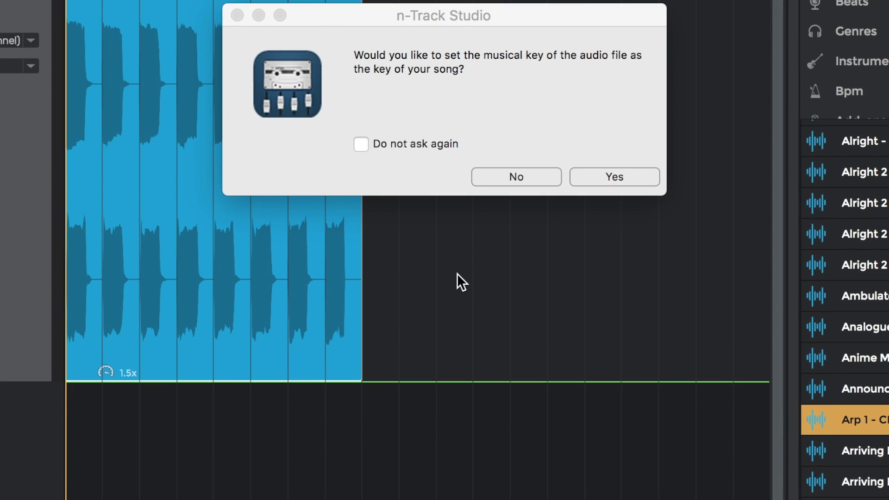
{"action": "left_click", "coordinate": [605, 177]}
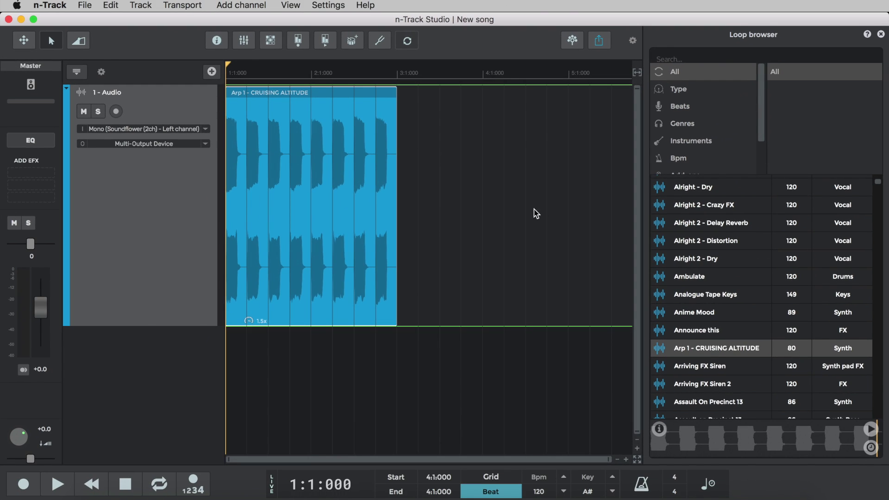
Step: Play the song, sort loops by BPM fastest first, and preview Jazz Trumpet_13
{"action": "key", "text": "space"}
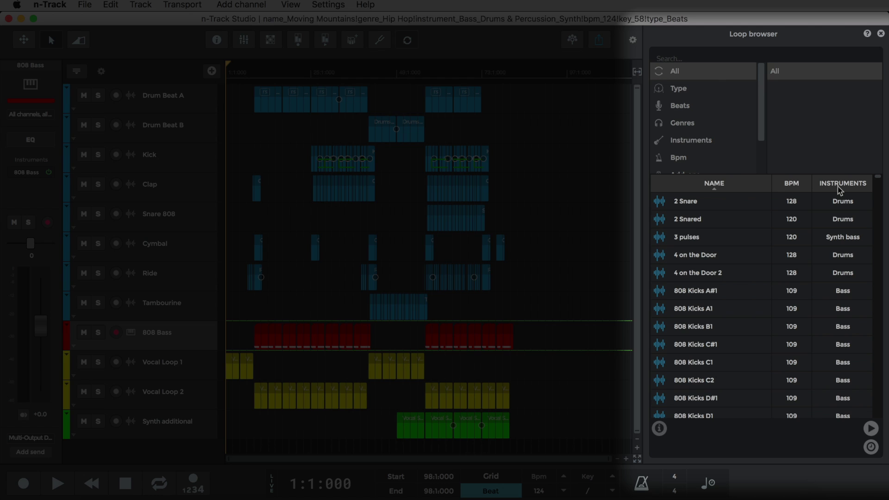
{"action": "left_click", "coordinate": [804, 185]}
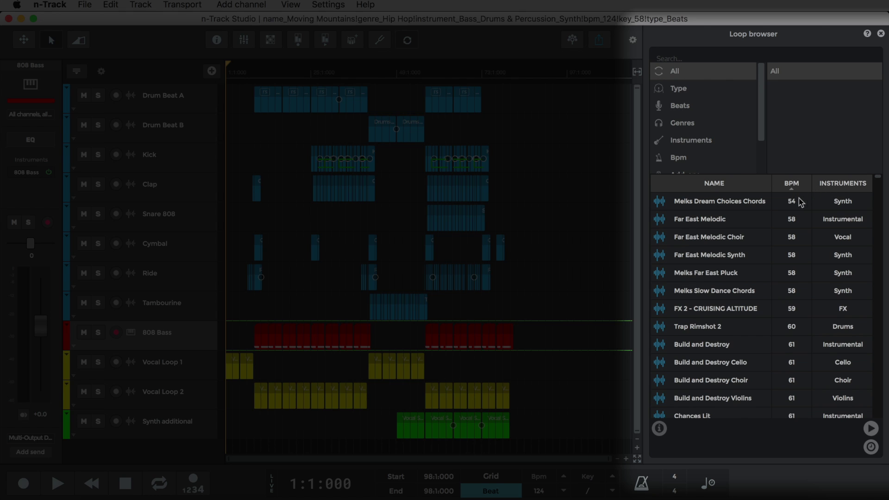
{"action": "left_click", "coordinate": [760, 202]}
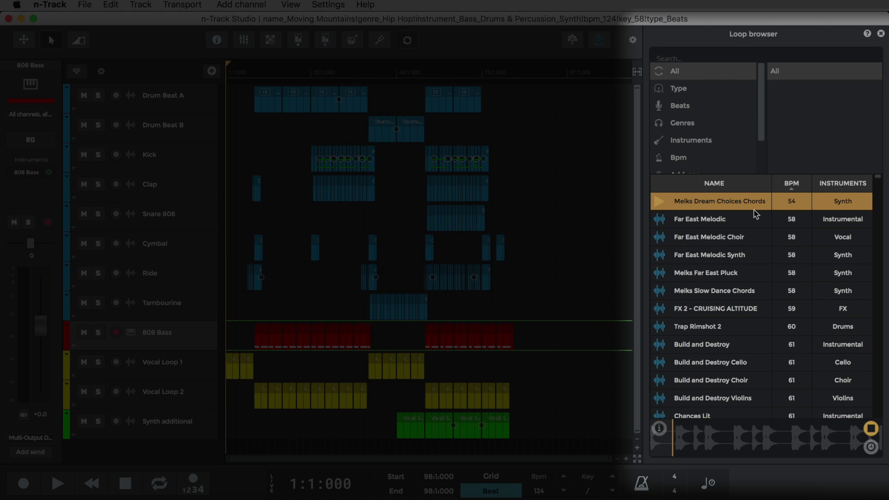
{"action": "left_click", "coordinate": [798, 185]}
{"action": "left_click", "coordinate": [796, 203]}
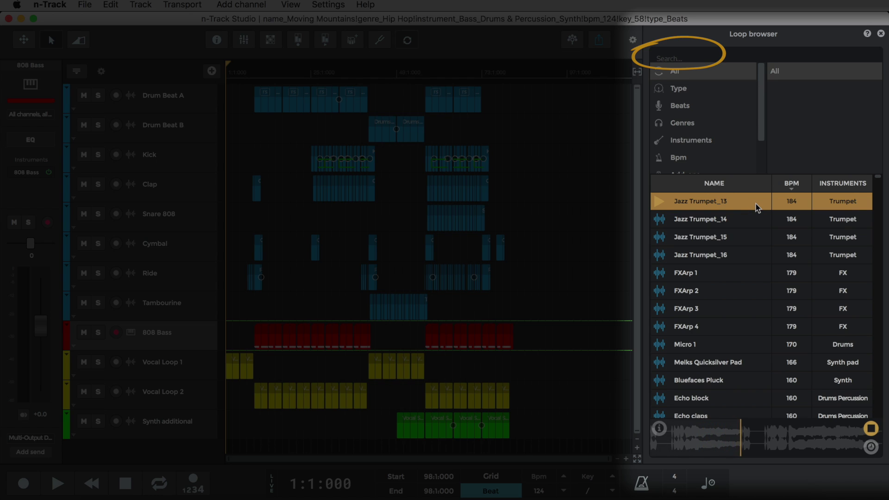
Step: Preview GLASS Panda Bells, then search for guitar loops sorted by name in reverse
{"action": "key", "text": "space"}
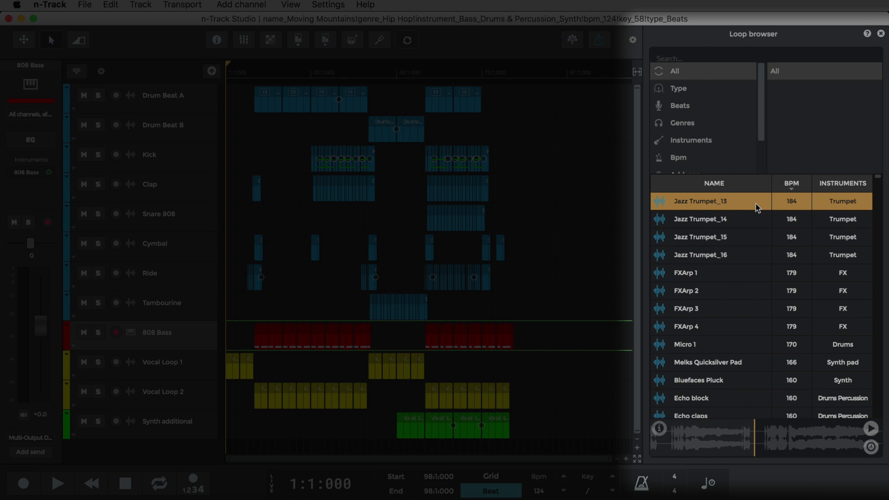
{"action": "left_click", "coordinate": [716, 56]}
{"action": "type", "text": "panda"}
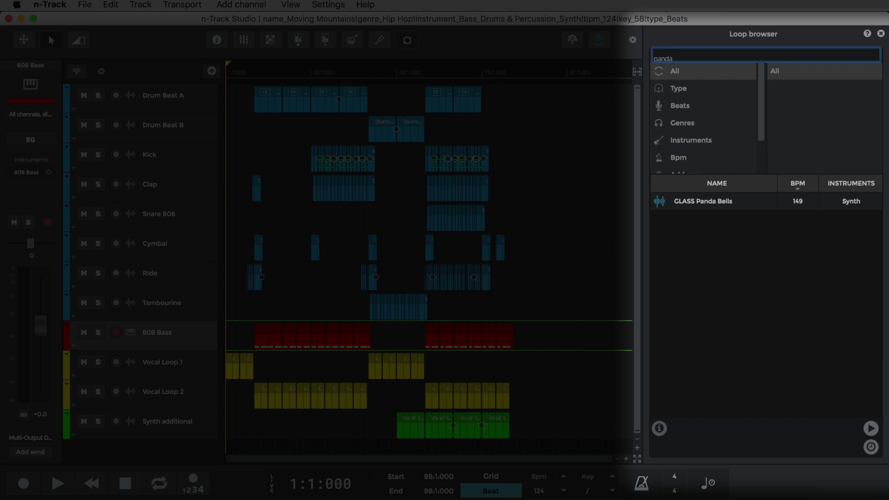
{"action": "left_click", "coordinate": [729, 202]}
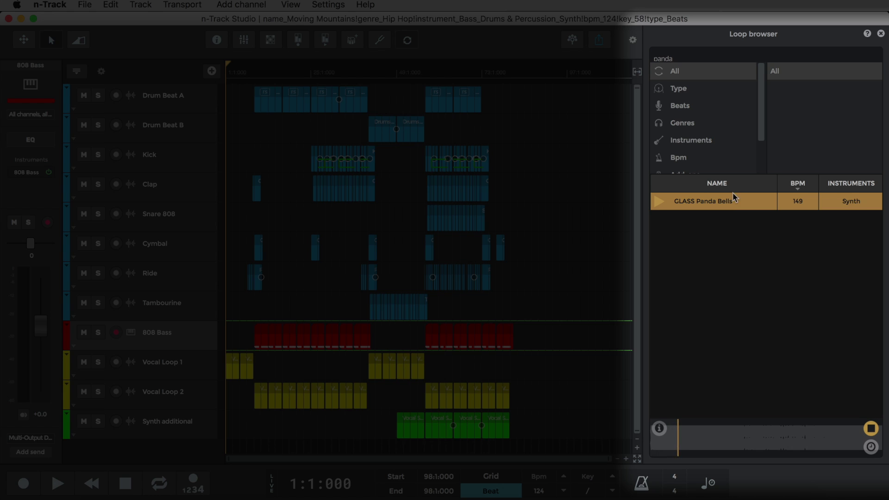
{"action": "triple_click", "coordinate": [717, 63]}
{"action": "type", "text": "guitar"}
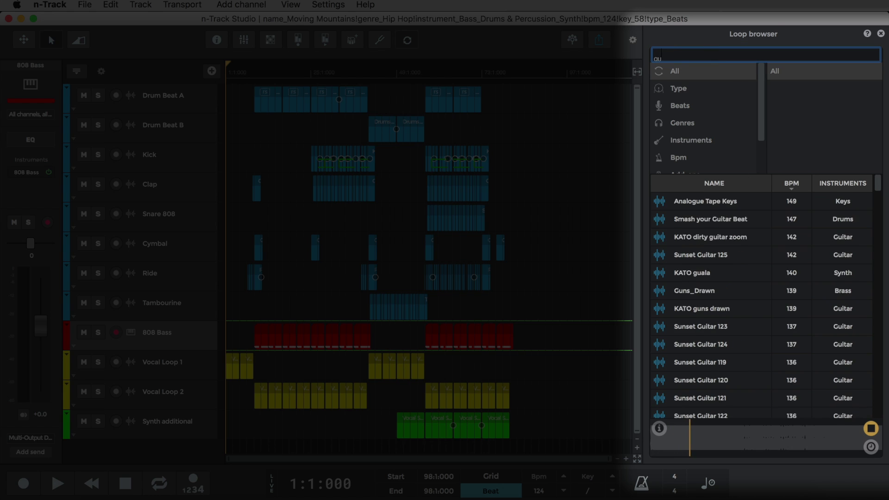
{"action": "left_click", "coordinate": [736, 190]}
Step: Preview and scrub Wonky Gold Guitar, then view Synth Pop Guitar's tempo, key and format
{"action": "left_click", "coordinate": [733, 203]}
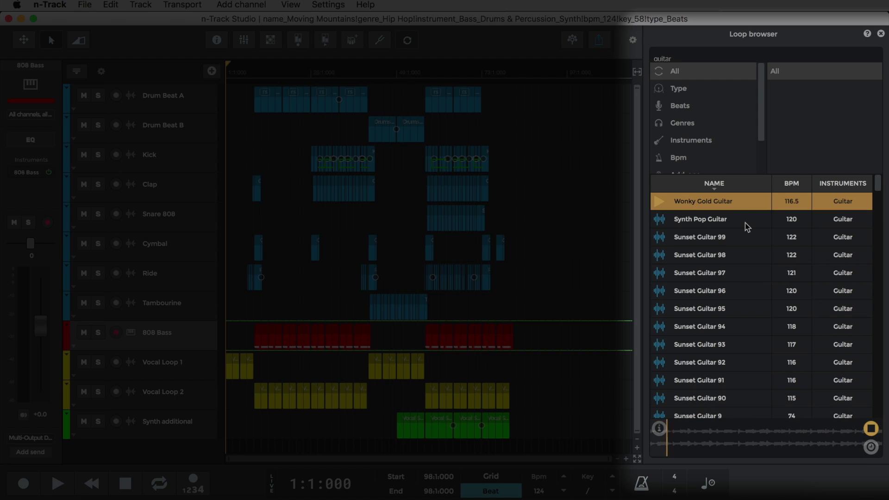
{"action": "left_click", "coordinate": [871, 428]}
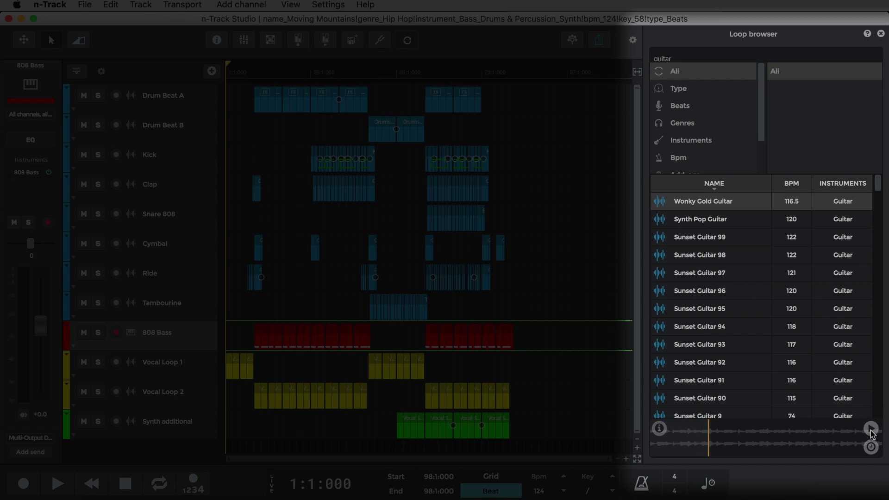
{"action": "left_click", "coordinate": [871, 429]}
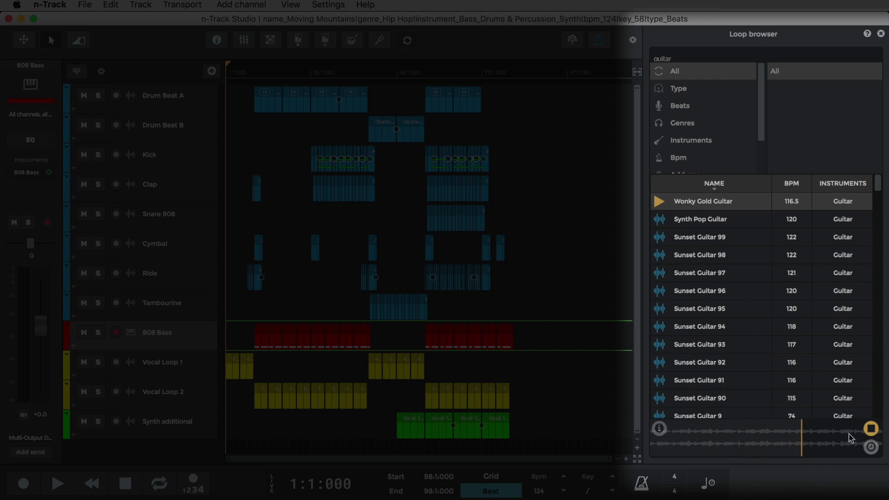
{"action": "left_click", "coordinate": [721, 441]}
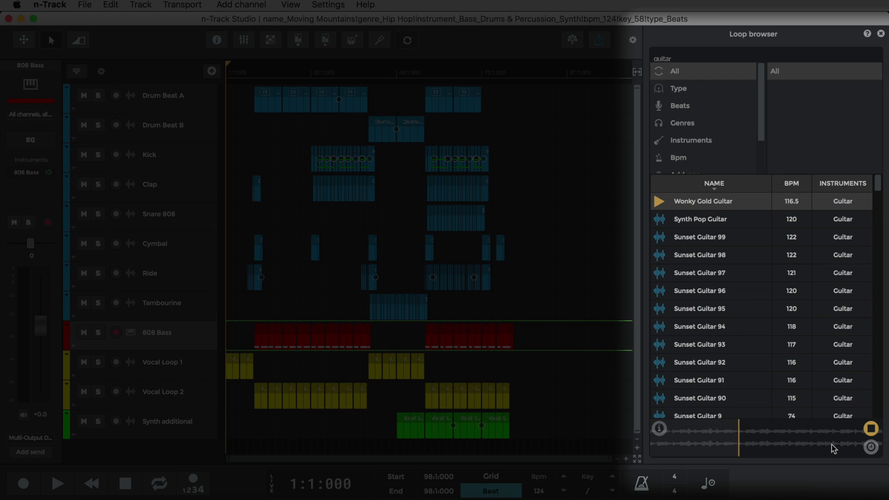
{"action": "left_click", "coordinate": [685, 443]}
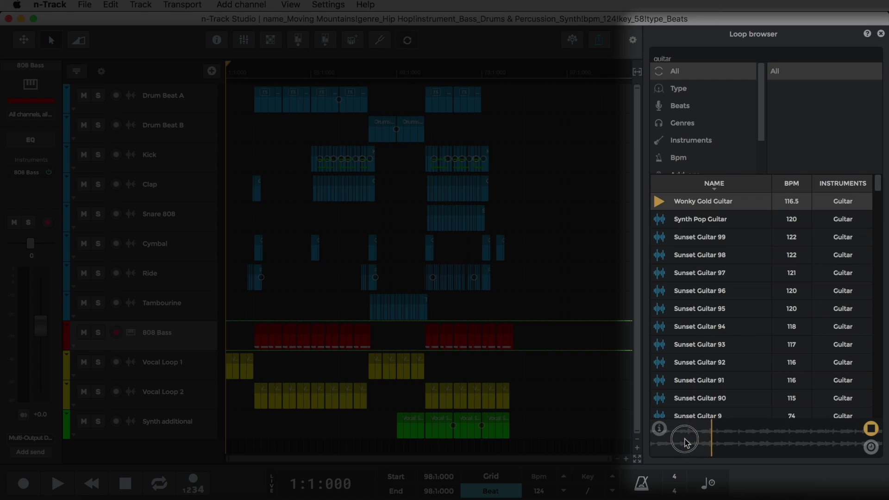
{"action": "left_click", "coordinate": [684, 443]}
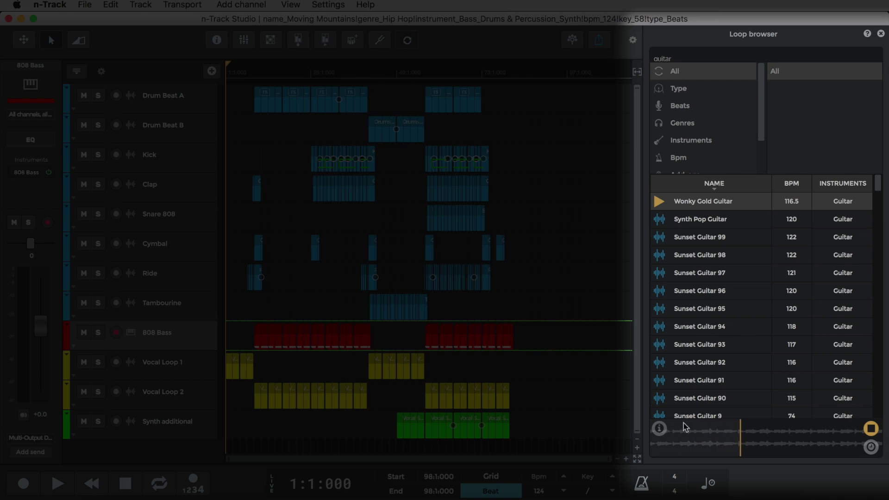
{"action": "left_click", "coordinate": [660, 429]}
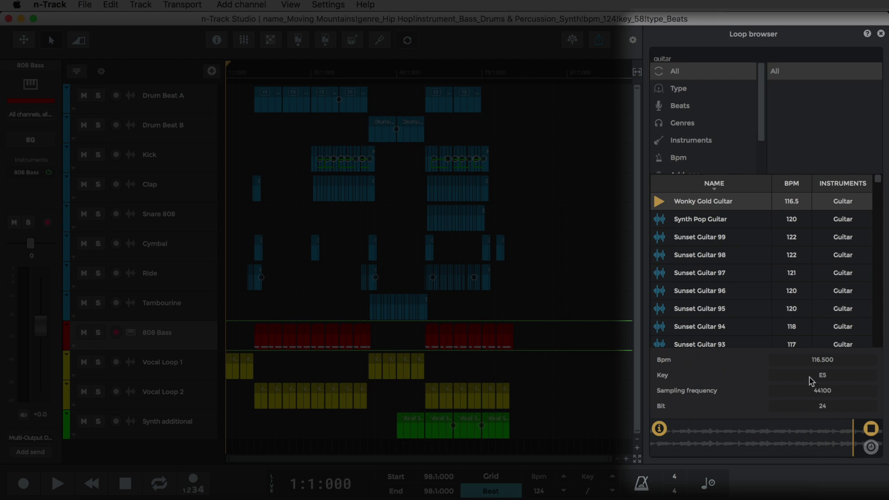
{"action": "left_click", "coordinate": [699, 223]}
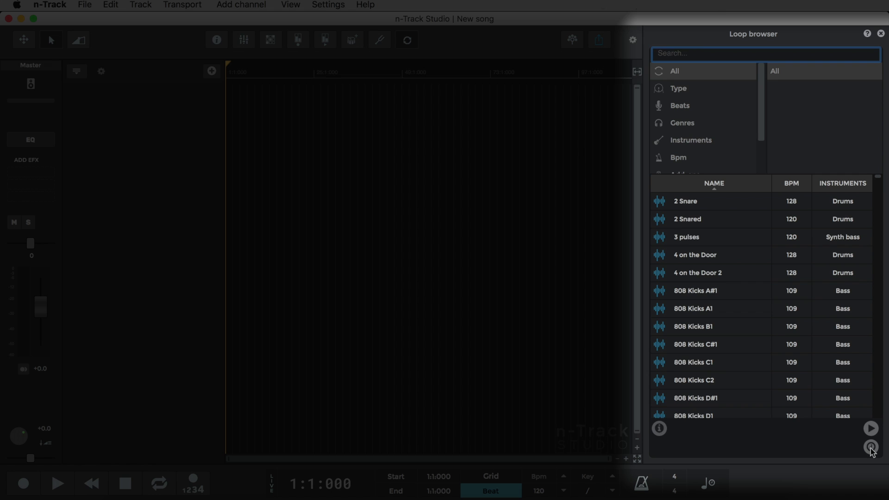
Step: Search for soul drum loops, preview Soul Drums 5, and toggle tempo following off, on, off
{"action": "left_click", "coordinate": [871, 448]}
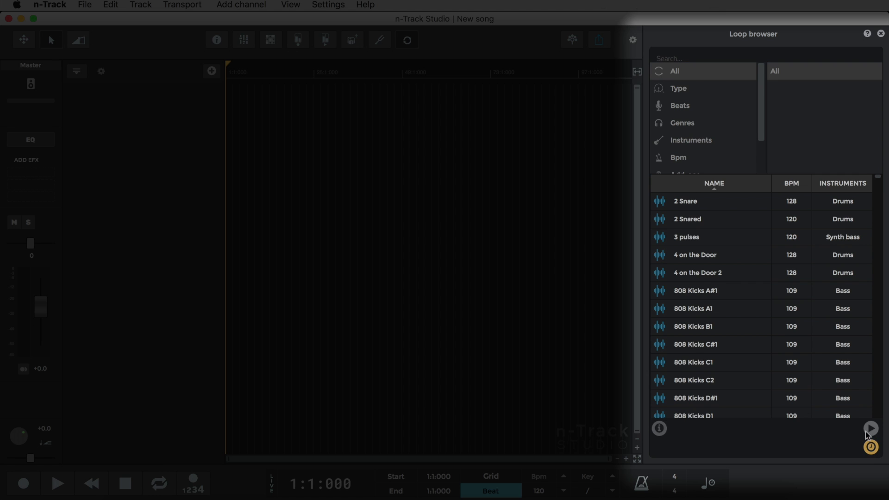
{"action": "left_click", "coordinate": [697, 54]}
{"action": "type", "text": "soul drums"}
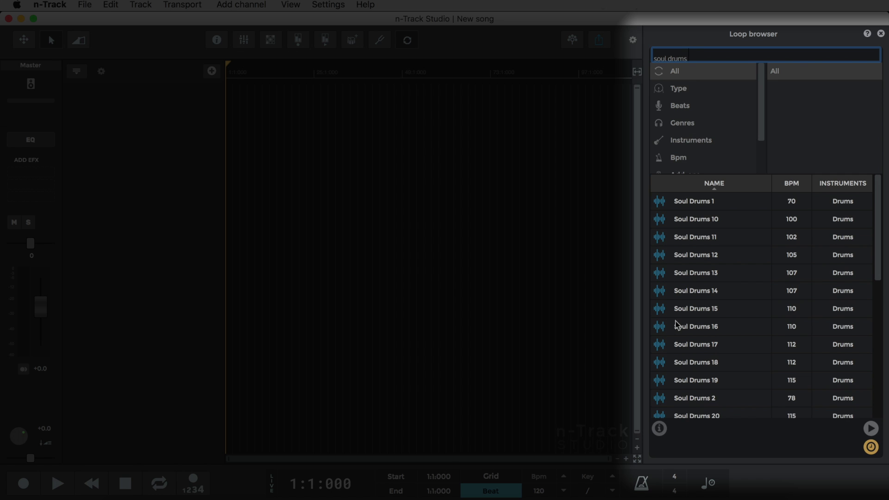
{"action": "scroll", "coordinate": [676, 325], "scroll_direction": "down", "scroll_amount": 10}
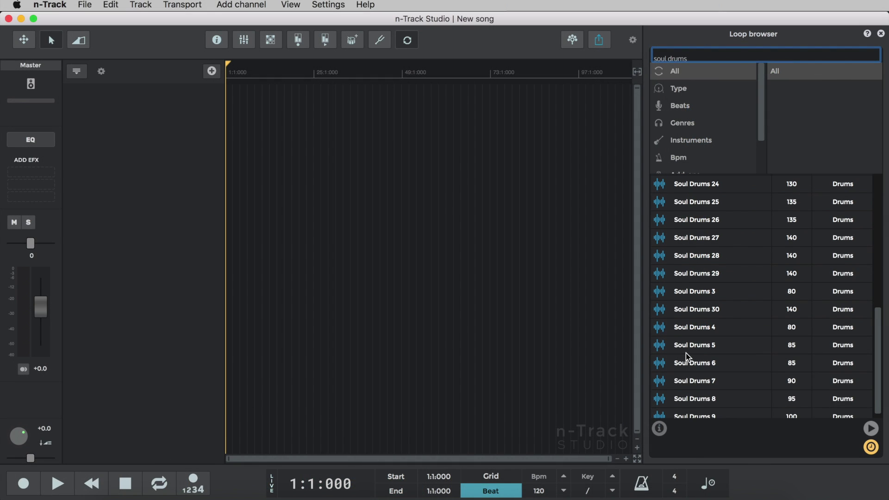
{"action": "left_click", "coordinate": [687, 351]}
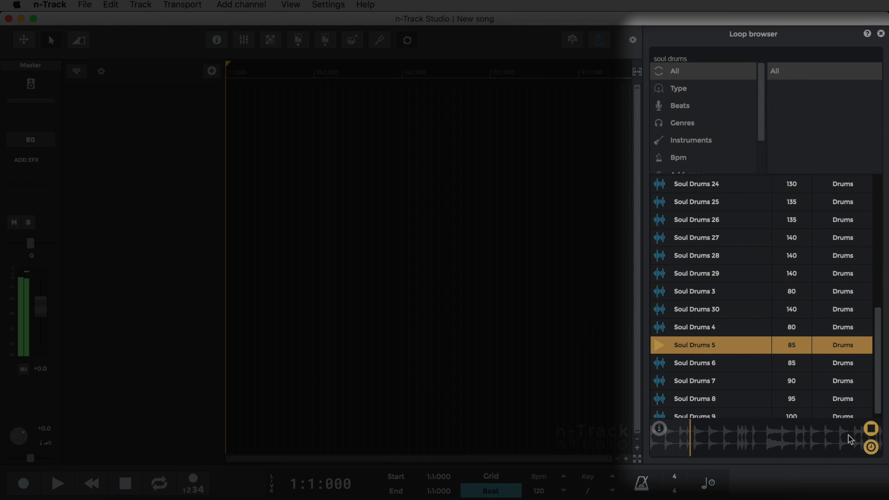
{"action": "left_click", "coordinate": [870, 448]}
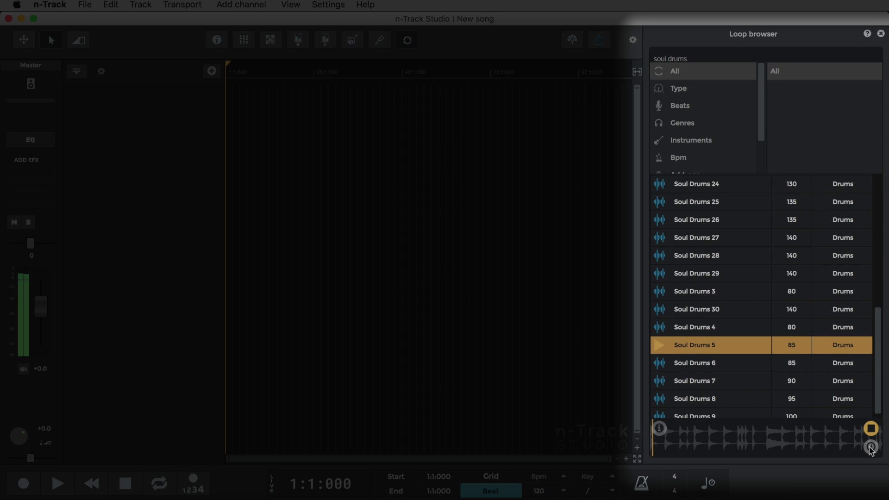
{"action": "left_click", "coordinate": [871, 448]}
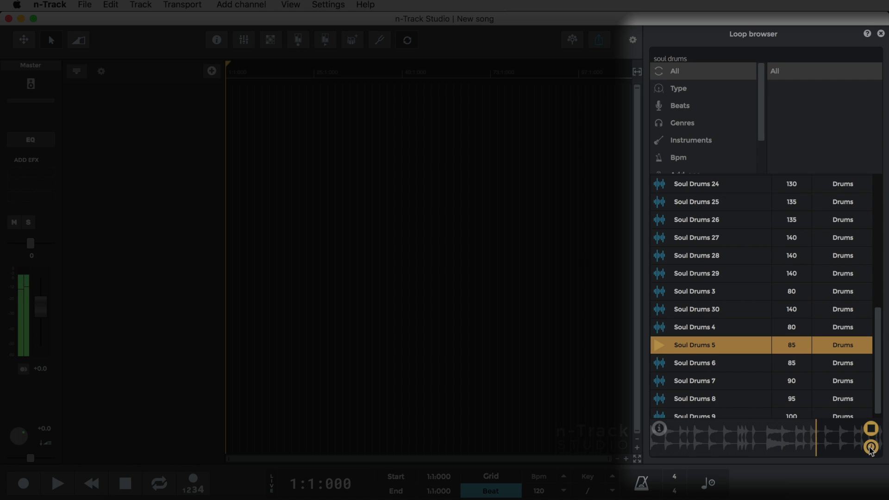
{"action": "left_click", "coordinate": [870, 448]}
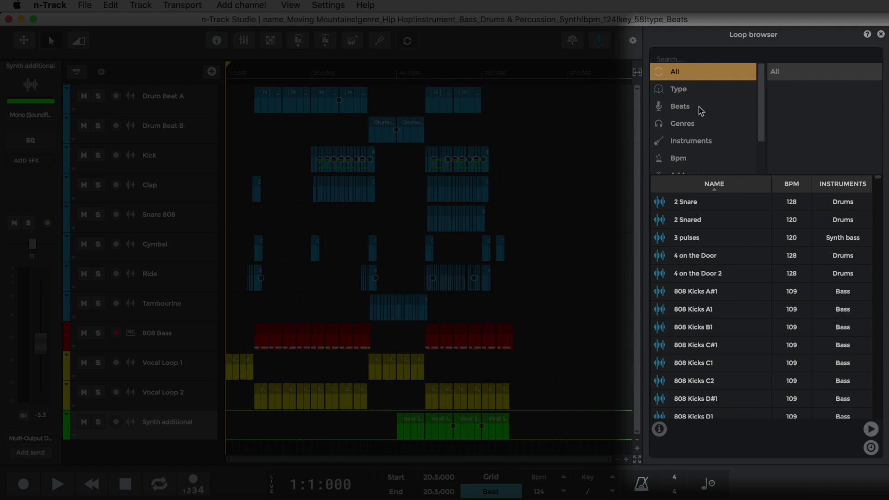
Step: Filter by type, previewing the 4 on the Door loop and the Awaken the birds instrumental
{"action": "left_click", "coordinate": [693, 93]}
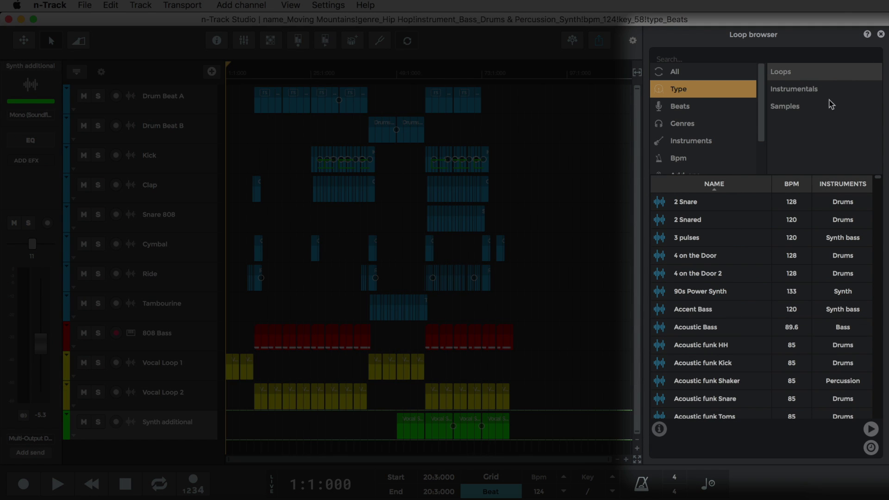
{"action": "left_click", "coordinate": [811, 72]}
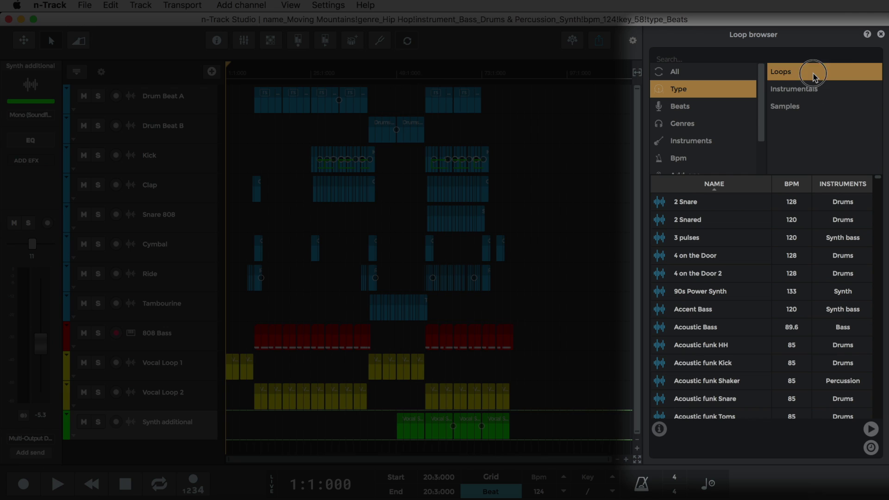
{"action": "left_click", "coordinate": [729, 258]}
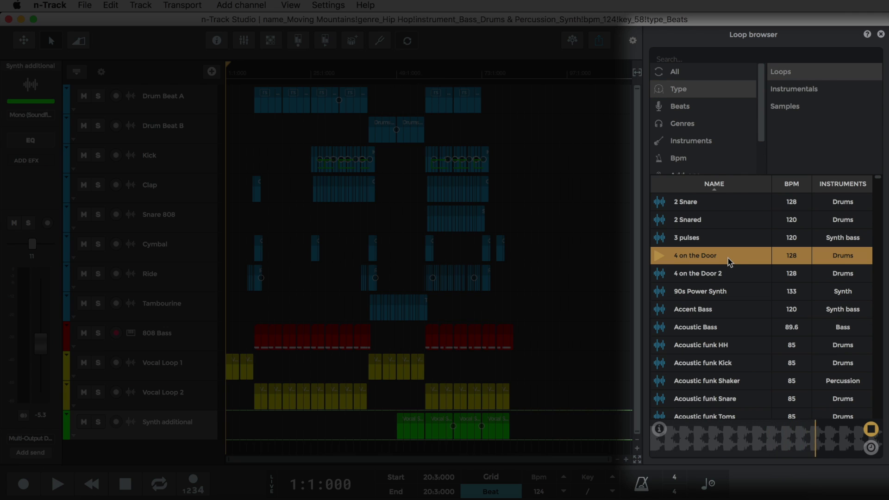
{"action": "left_click", "coordinate": [823, 92]}
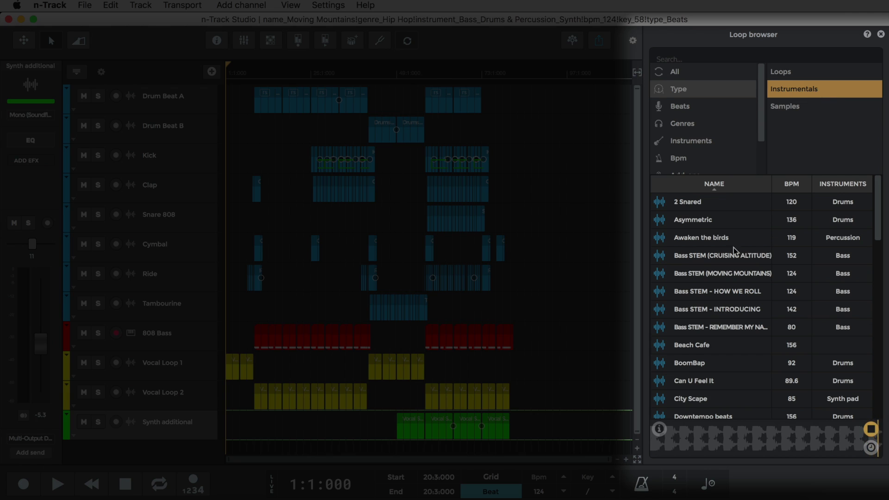
{"action": "left_click", "coordinate": [745, 243]}
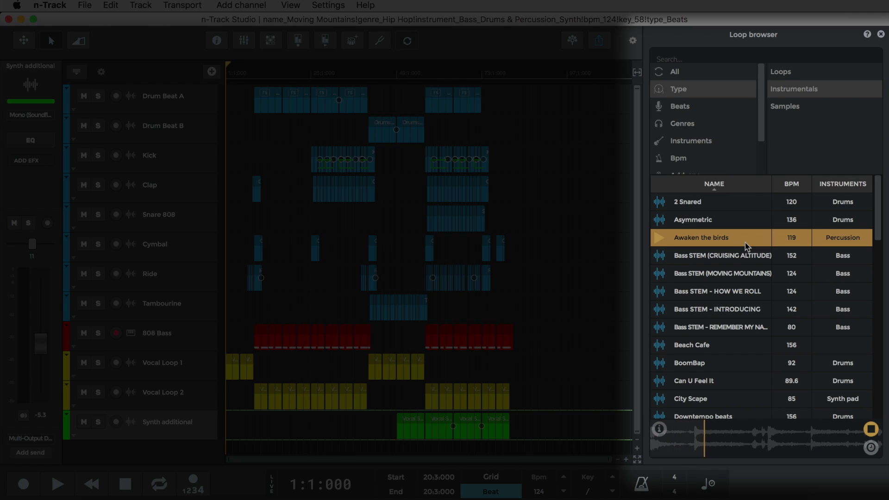
Step: Show only samples and audition the 808 Kicks C1, D#1 and F1 samples
{"action": "left_click", "coordinate": [804, 109]}
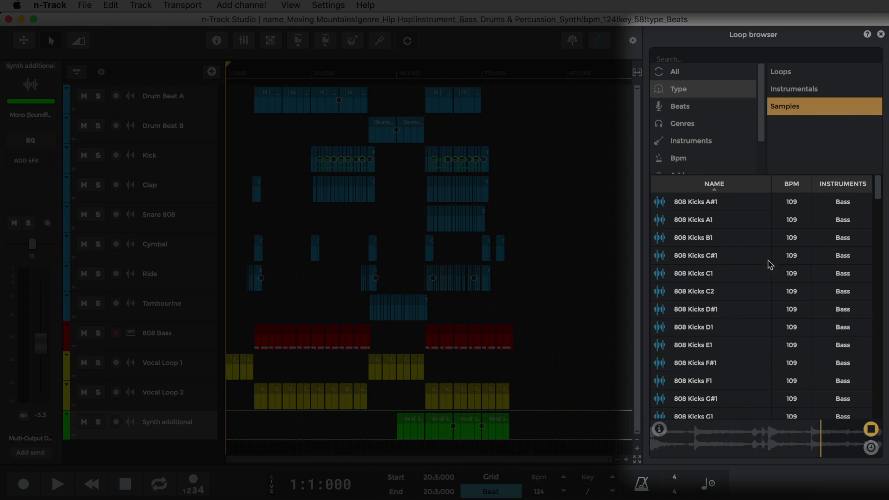
{"action": "left_click", "coordinate": [726, 273]}
{"action": "left_click", "coordinate": [727, 310]}
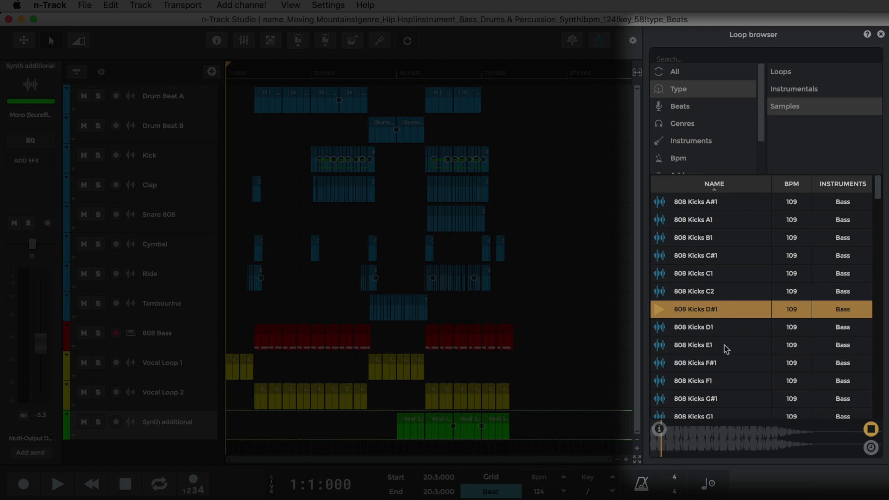
{"action": "left_click", "coordinate": [721, 380]}
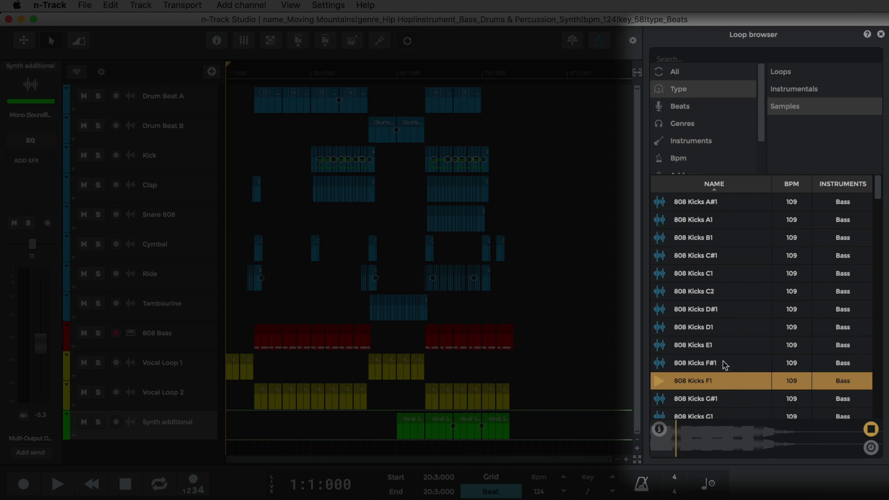
{"action": "left_click", "coordinate": [729, 311]}
{"action": "left_click", "coordinate": [731, 276]}
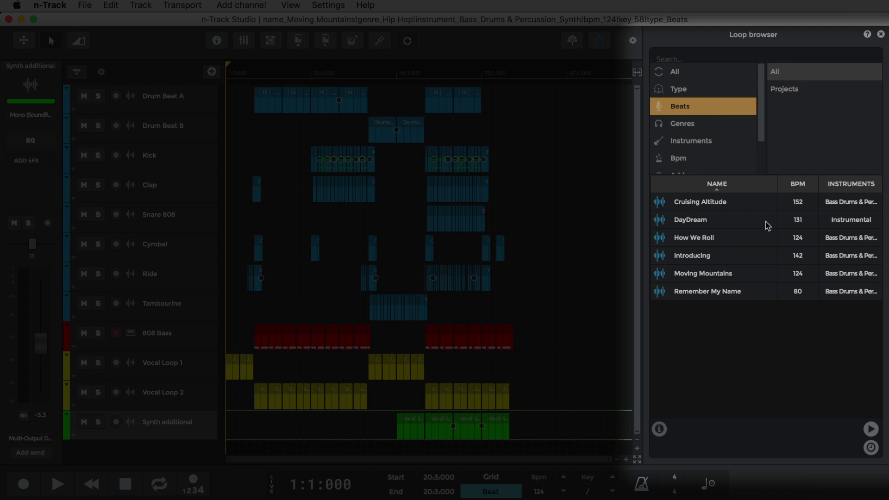
Step: Preview the Moving Mountains beat and list only the project song files
{"action": "left_click", "coordinate": [741, 277]}
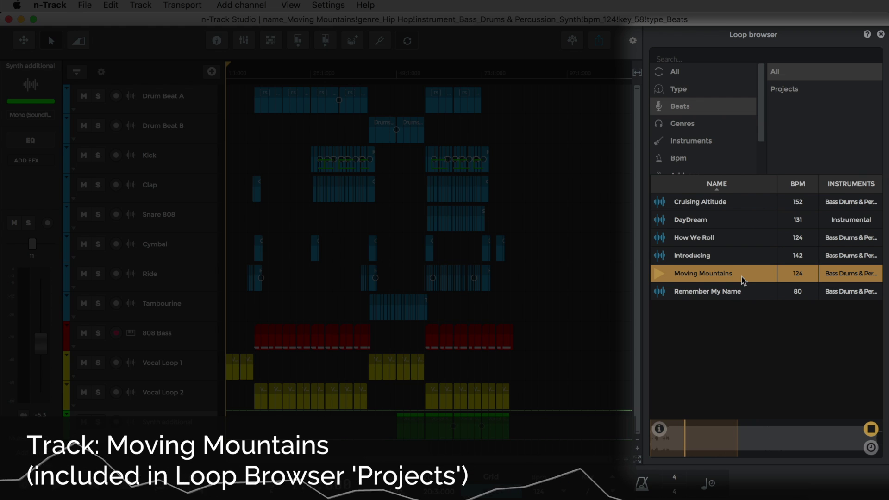
{"action": "left_click", "coordinate": [797, 90]}
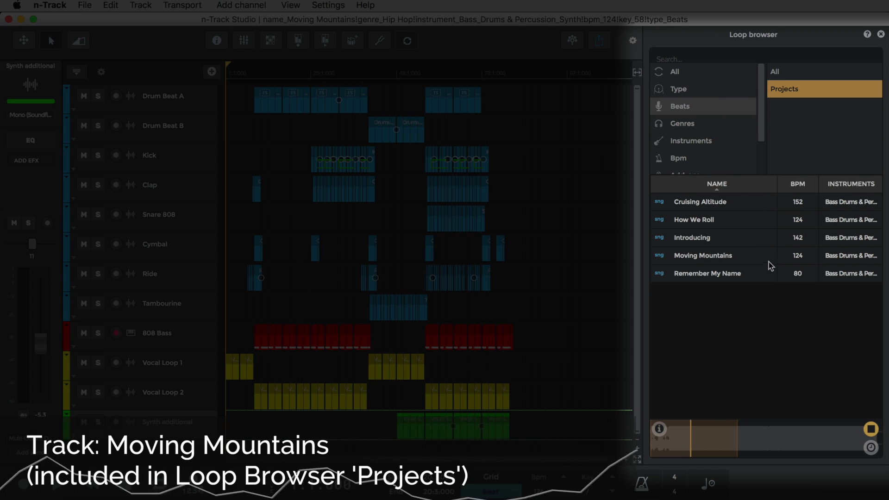
Step: Open Moving Mountains without saving the old song and play from around bar 59
{"action": "double_click", "coordinate": [743, 257]}
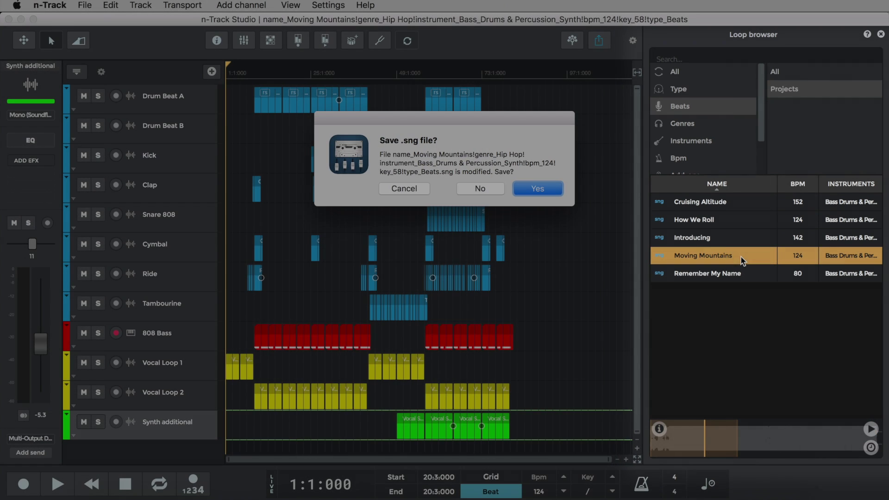
{"action": "left_click", "coordinate": [460, 189]}
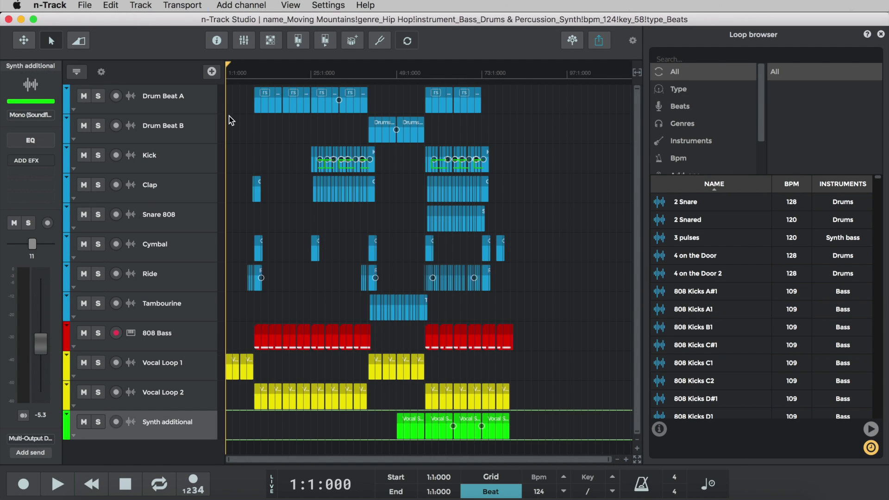
{"action": "key", "text": "space"}
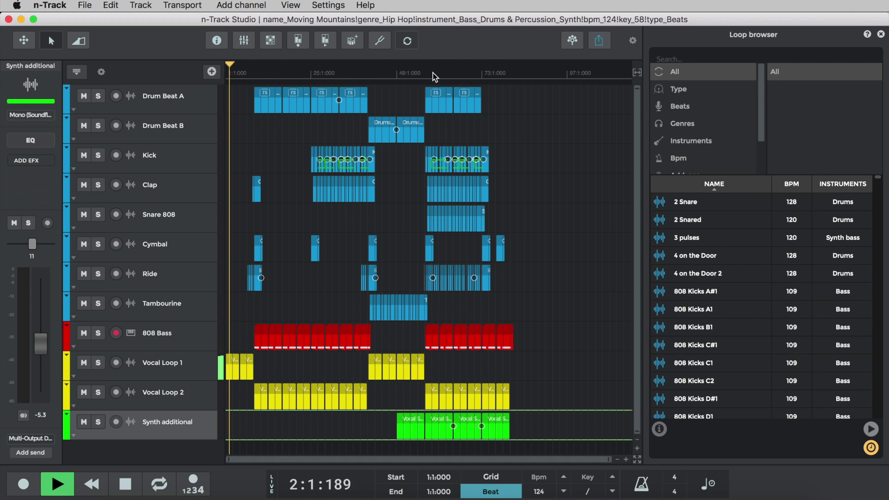
{"action": "left_click", "coordinate": [433, 76]}
Step: Solo Drum Beat A, Kick, Clap, Snare 808, Synth additional and 808 Bass, toggling Vocal Loop 2
{"action": "left_click", "coordinate": [98, 96]}
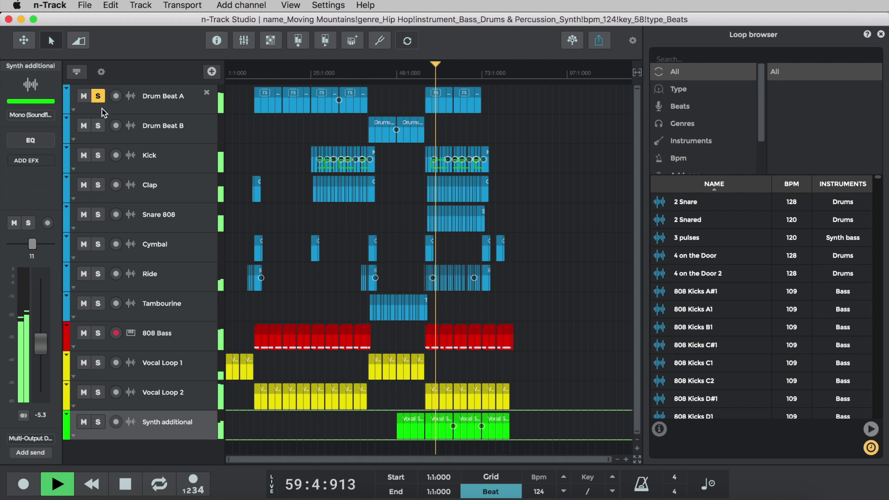
{"action": "left_click", "coordinate": [98, 156]}
{"action": "left_click", "coordinate": [98, 185]}
{"action": "left_click", "coordinate": [100, 216]}
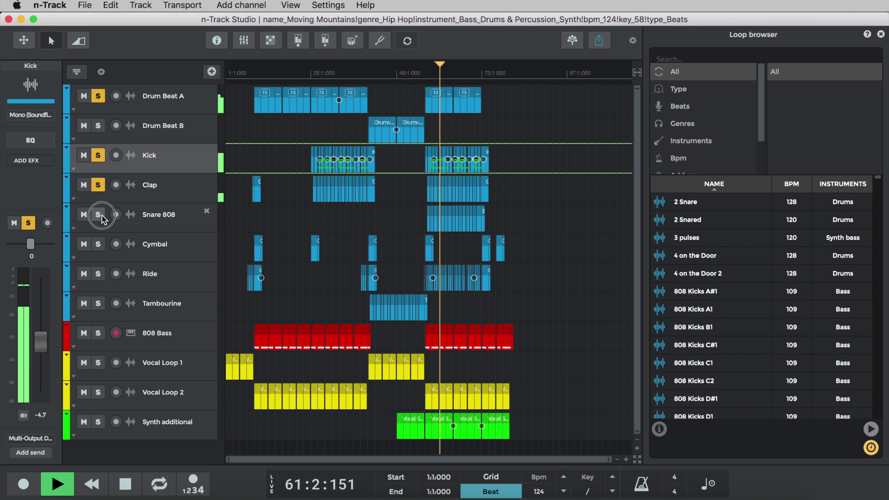
{"action": "left_click", "coordinate": [98, 422]}
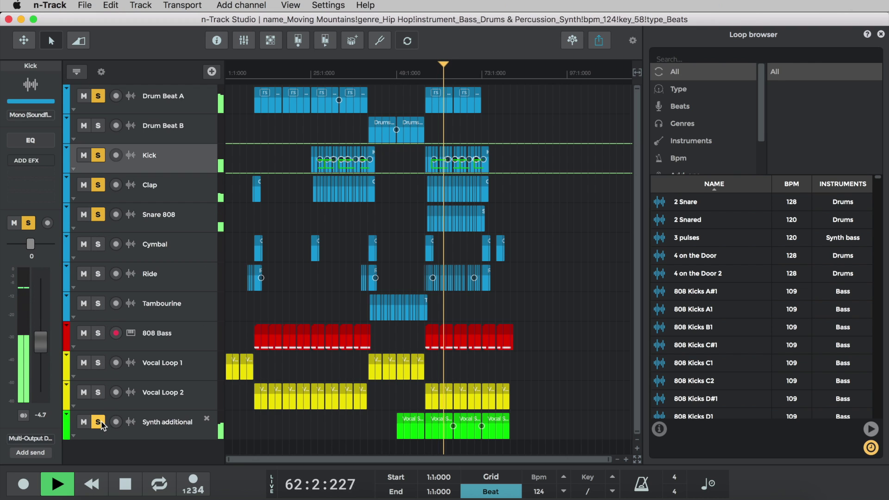
{"action": "left_click", "coordinate": [98, 392]}
{"action": "left_click", "coordinate": [99, 392]}
{"action": "left_click", "coordinate": [97, 334]}
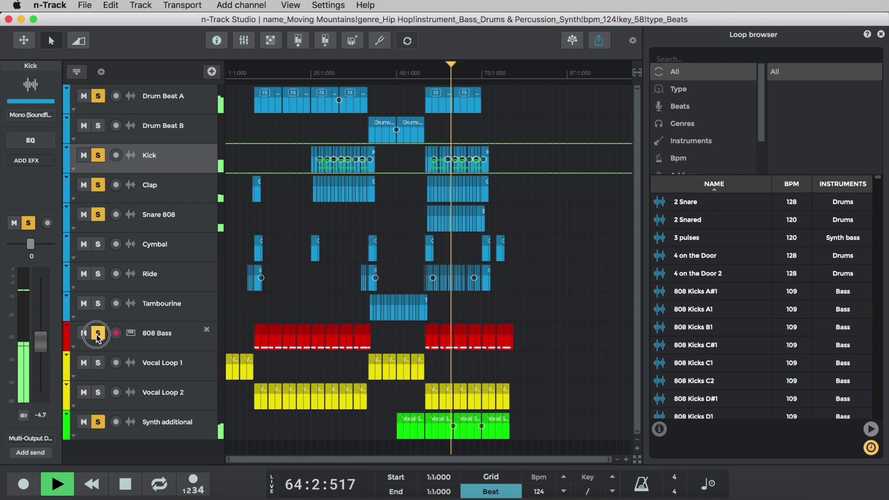
Step: Un-solo the Synth additional, 808 Bass, Snare 808, Clap, Kick and Drum Beat A tracks
{"action": "left_click", "coordinate": [98, 421]}
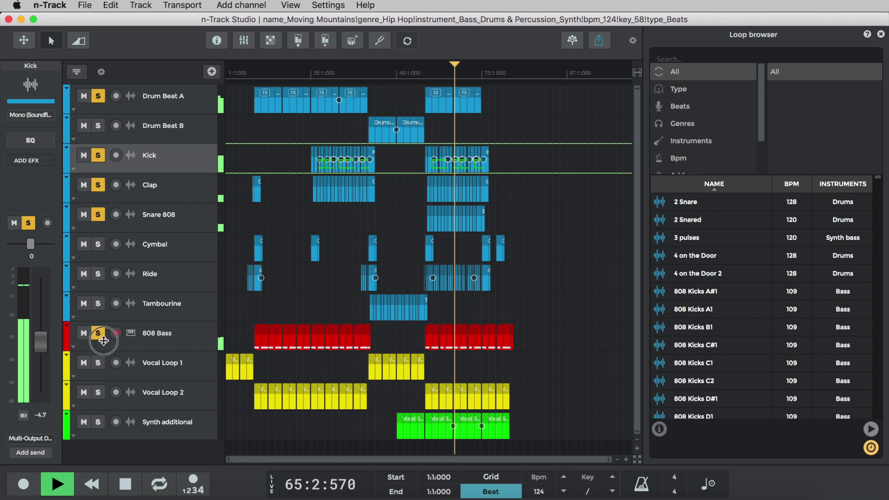
{"action": "left_click", "coordinate": [98, 334]}
{"action": "left_click", "coordinate": [98, 215]}
{"action": "left_click", "coordinate": [98, 184]}
{"action": "left_click", "coordinate": [98, 155]}
{"action": "left_click", "coordinate": [98, 96]}
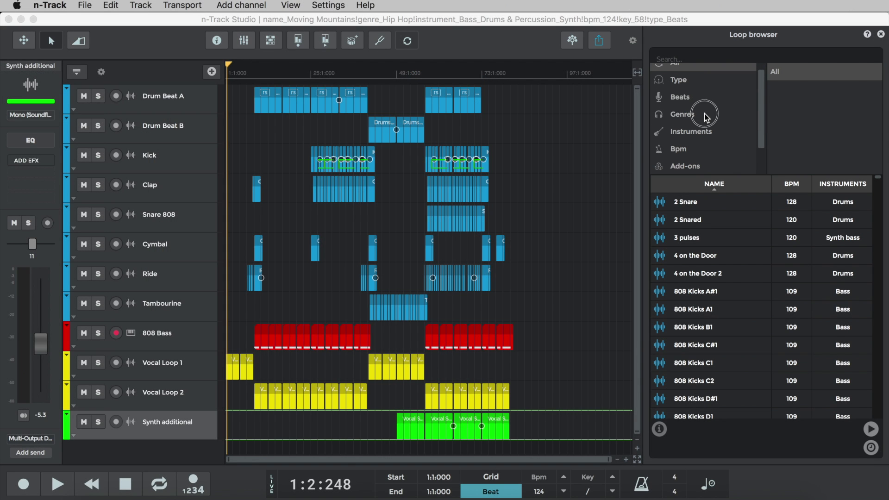
Step: Filter by the Rock genre and preview Muted Chords Riff and Backbone Drumkit
{"action": "left_click", "coordinate": [705, 113]}
{"action": "scroll", "coordinate": [810, 125], "scroll_direction": "down", "scroll_amount": 2}
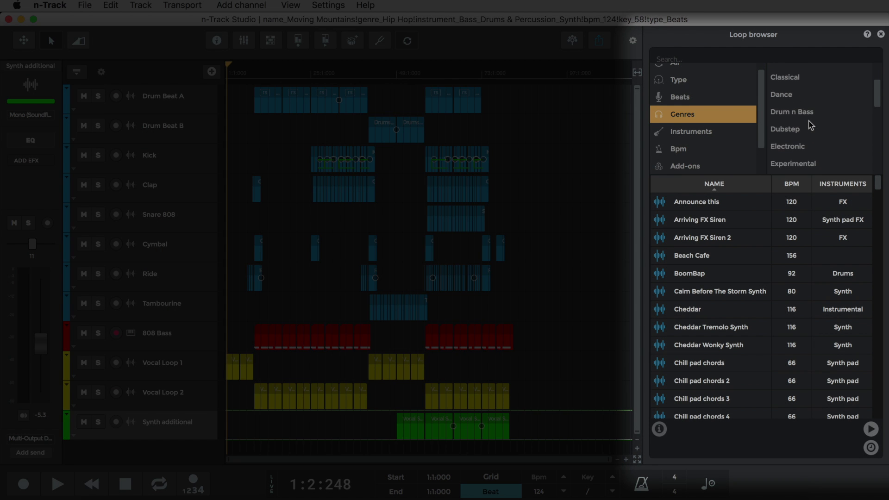
{"action": "scroll", "coordinate": [809, 125], "scroll_direction": "down", "scroll_amount": 2}
{"action": "scroll", "coordinate": [809, 125], "scroll_direction": "down", "scroll_amount": 1}
{"action": "scroll", "coordinate": [809, 125], "scroll_direction": "down", "scroll_amount": 1}
{"action": "scroll", "coordinate": [809, 125], "scroll_direction": "down", "scroll_amount": 1}
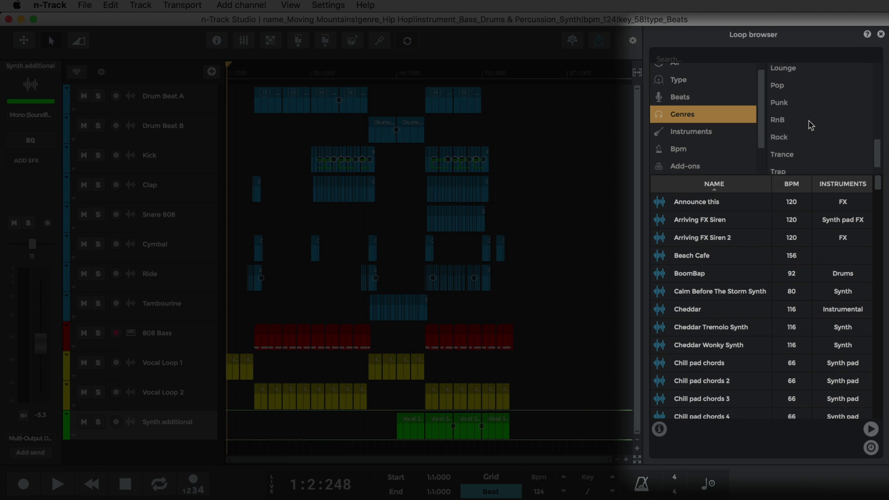
{"action": "scroll", "coordinate": [810, 125], "scroll_direction": "down", "scroll_amount": 1}
{"action": "left_click", "coordinate": [819, 114]}
{"action": "left_click", "coordinate": [745, 292]}
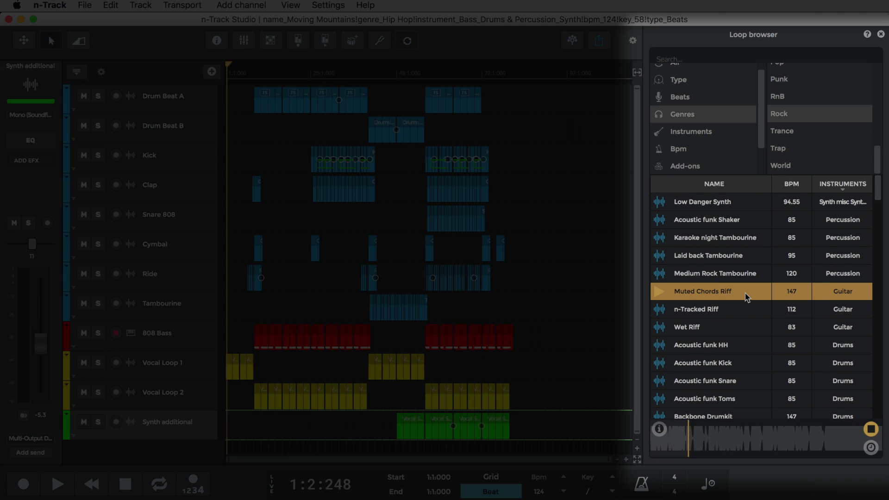
{"action": "scroll", "coordinate": [747, 345], "scroll_direction": "down", "scroll_amount": 2}
{"action": "scroll", "coordinate": [747, 345], "scroll_direction": "down", "scroll_amount": 1}
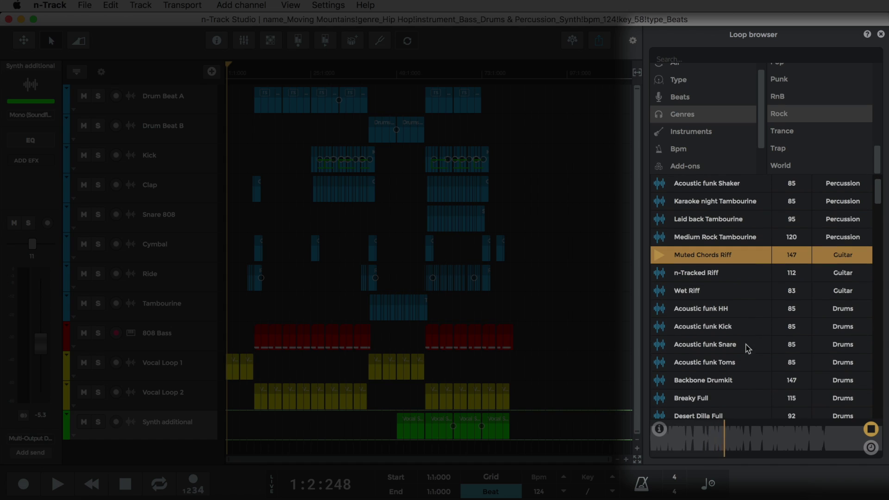
{"action": "left_click", "coordinate": [750, 380]}
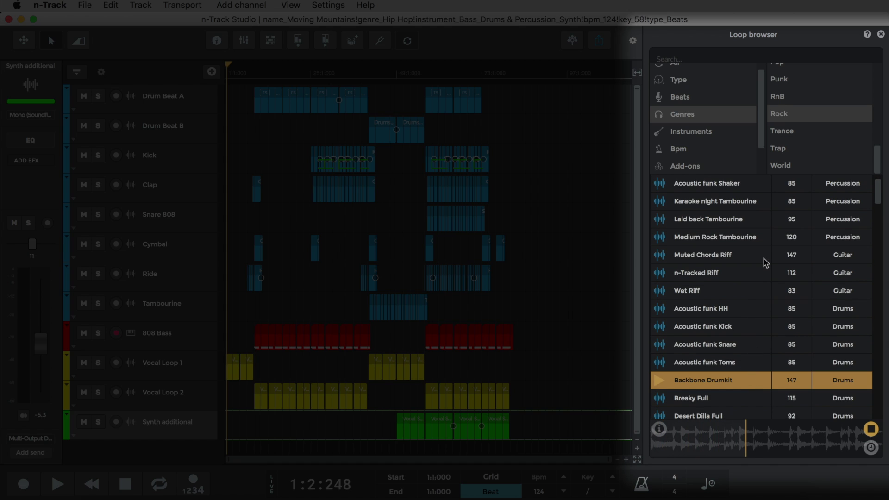
Step: Show World loops sorted by instrument, previewing Mamacita Guitar and Seconds to Midnight Pluck
{"action": "left_click", "coordinate": [804, 170]}
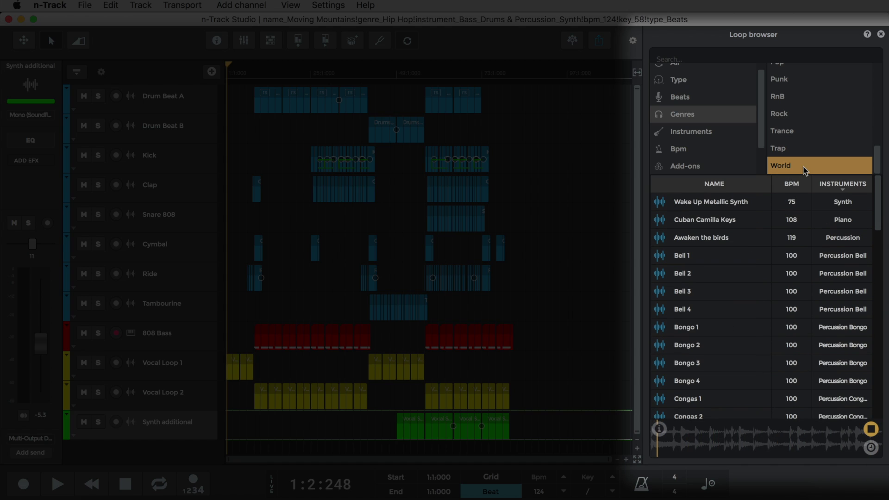
{"action": "left_click", "coordinate": [854, 182]}
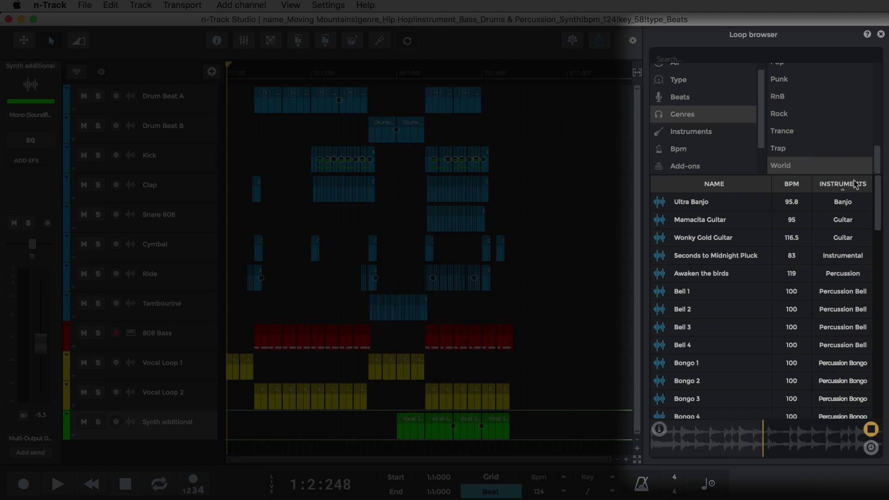
{"action": "left_click", "coordinate": [734, 226]}
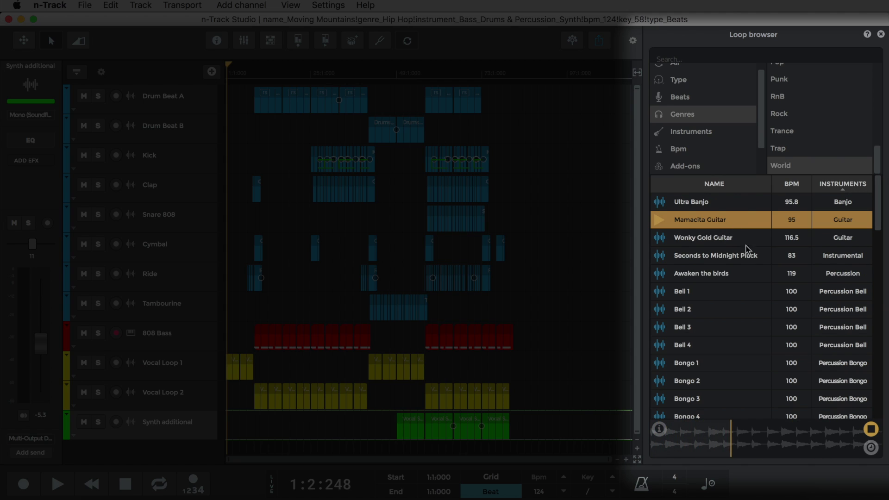
{"action": "left_click", "coordinate": [763, 260]}
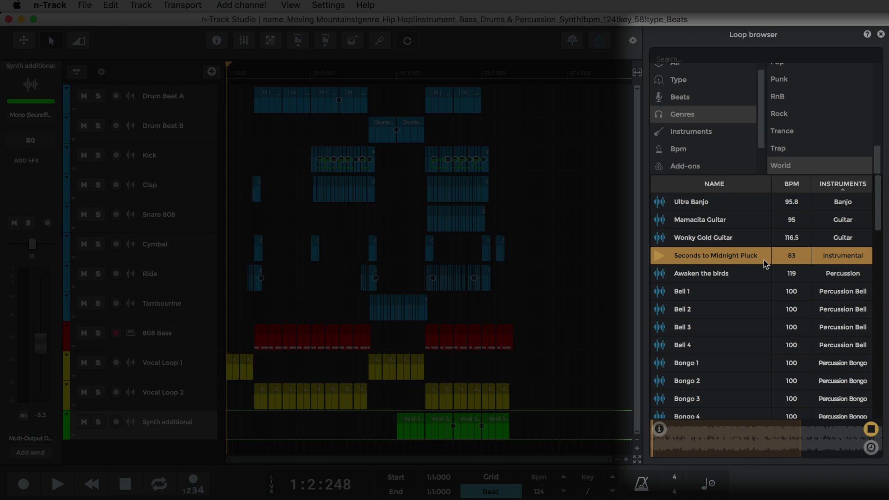
{"action": "scroll", "coordinate": [802, 139], "scroll_direction": "up", "scroll_amount": 1}
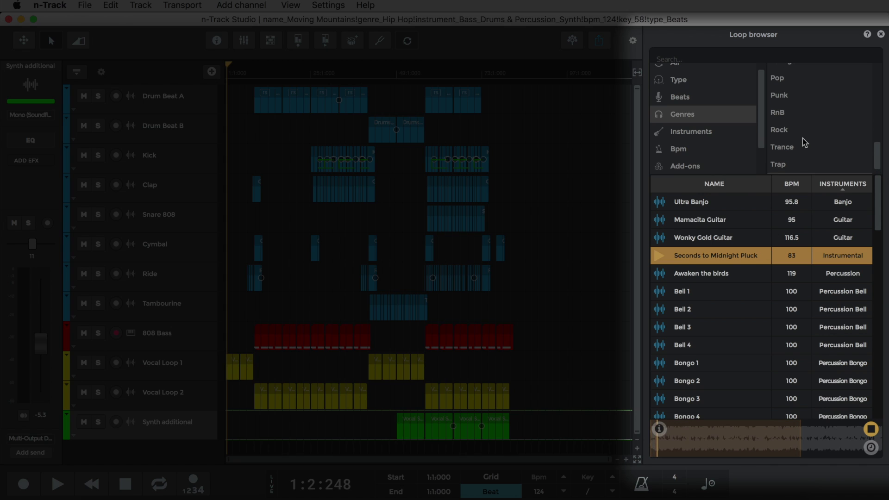
{"action": "scroll", "coordinate": [803, 138], "scroll_direction": "up", "scroll_amount": 1}
Step: Show Pop loops, reverse the instrument sort, and preview Club Banger Melody and 90s Power Synth
{"action": "left_click", "coordinate": [801, 87]}
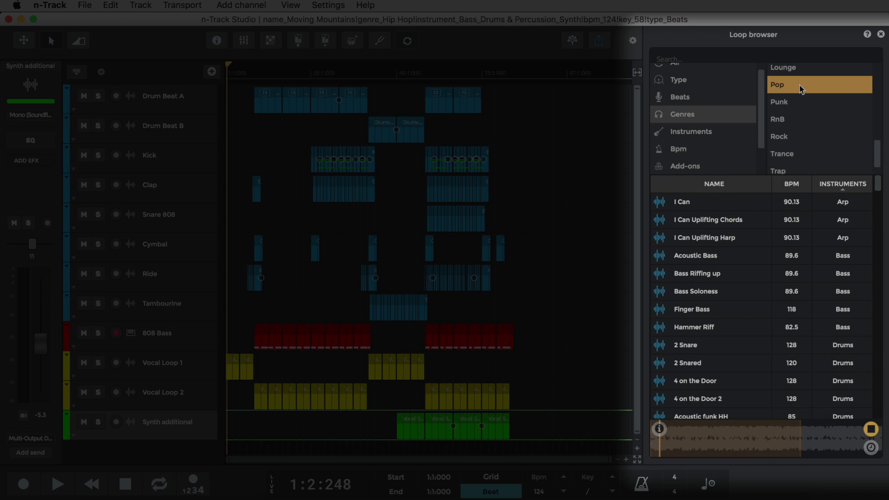
{"action": "left_click", "coordinate": [826, 181]}
{"action": "left_click", "coordinate": [748, 258]}
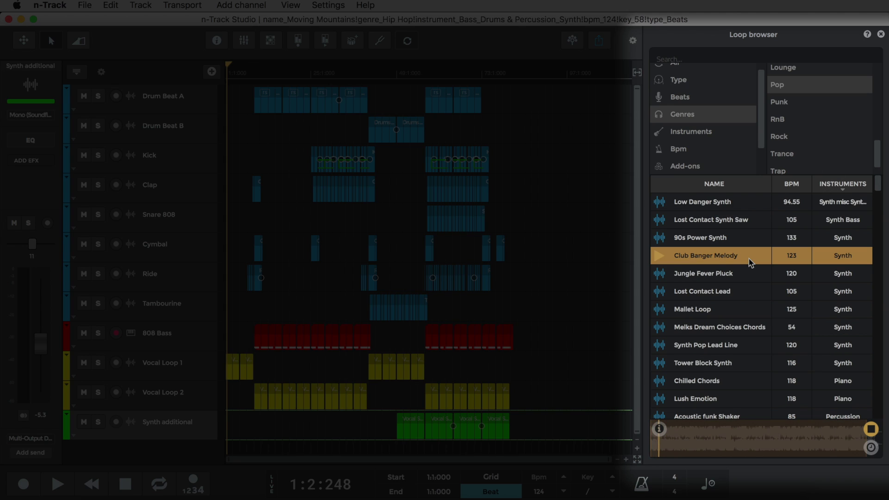
{"action": "left_click", "coordinate": [740, 237]}
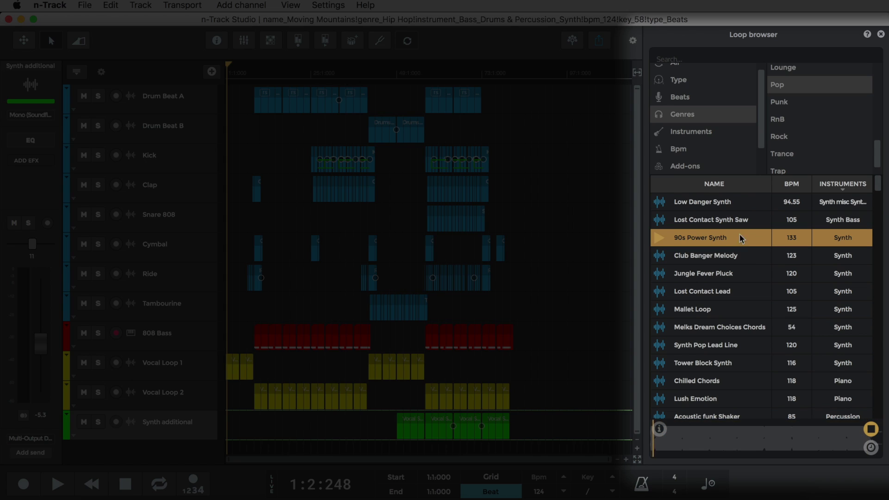
{"action": "scroll", "coordinate": [790, 125], "scroll_direction": "up", "scroll_amount": 2}
{"action": "scroll", "coordinate": [792, 118], "scroll_direction": "up", "scroll_amount": 1}
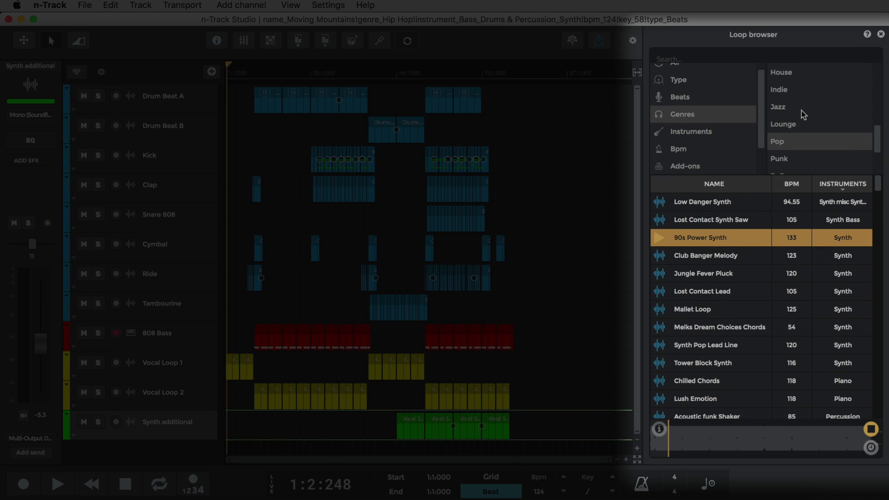
Step: Show Jazz loops, reverse the instrument sort, and preview Jazz Upright Bass_01
{"action": "left_click", "coordinate": [803, 111]}
{"action": "left_click", "coordinate": [827, 185]}
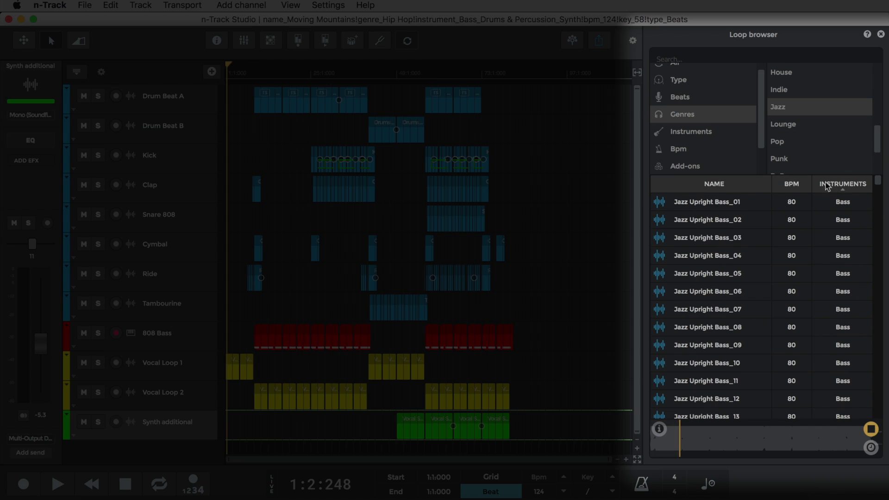
{"action": "left_click", "coordinate": [750, 202]}
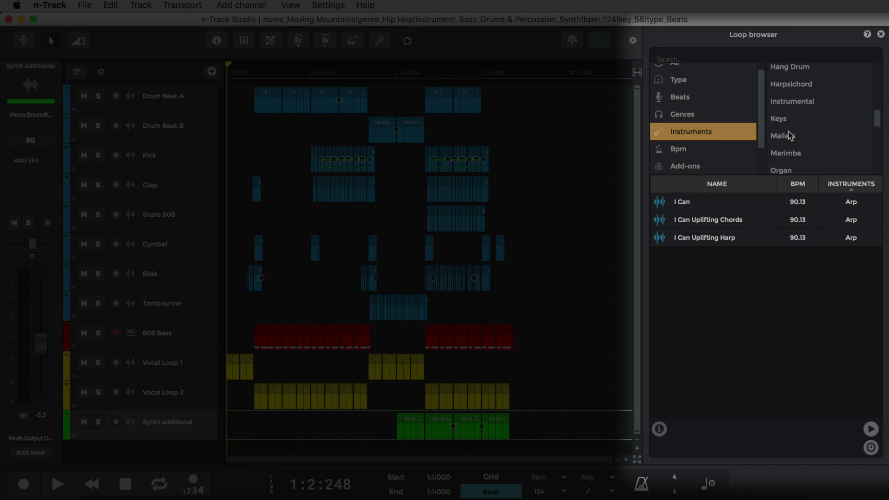
{"action": "scroll", "coordinate": [788, 136], "scroll_direction": "down", "scroll_amount": 5}
{"action": "scroll", "coordinate": [788, 136], "scroll_direction": "down", "scroll_amount": 3}
Step: Show vocal loops and preview Alright - Distortion and Baby if i ever - Dry A
{"action": "left_click", "coordinate": [815, 150]}
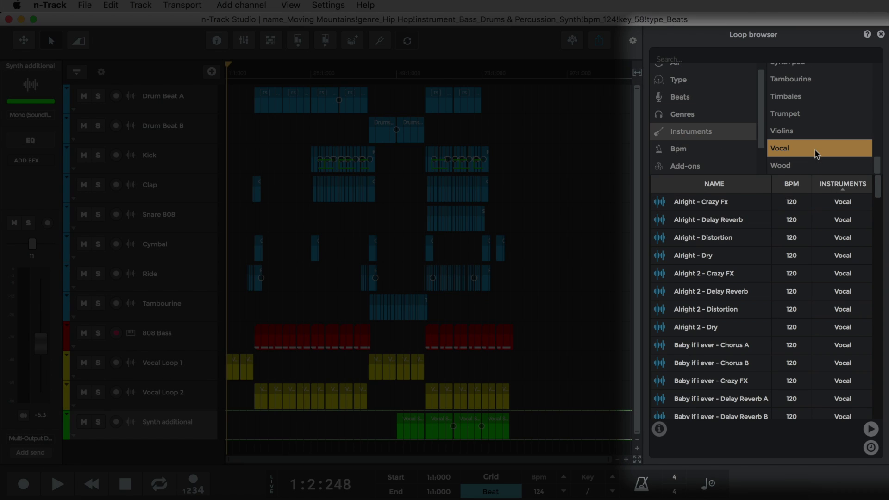
{"action": "left_click", "coordinate": [758, 239]}
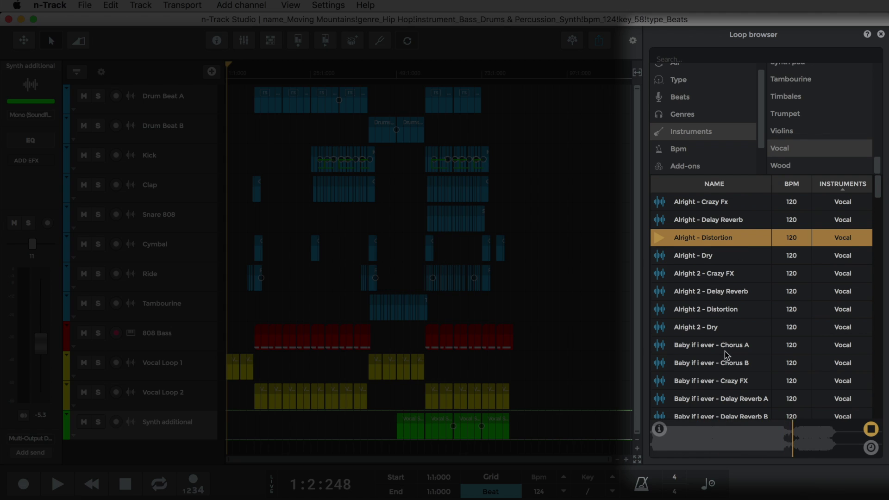
{"action": "scroll", "coordinate": [724, 351], "scroll_direction": "down", "scroll_amount": 3}
{"action": "left_click", "coordinate": [743, 375]}
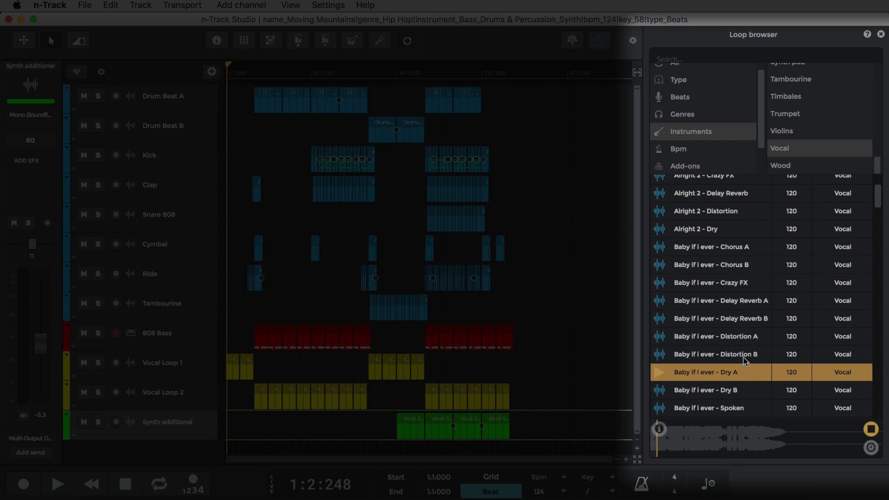
{"action": "scroll", "coordinate": [790, 128], "scroll_direction": "up", "scroll_amount": 1}
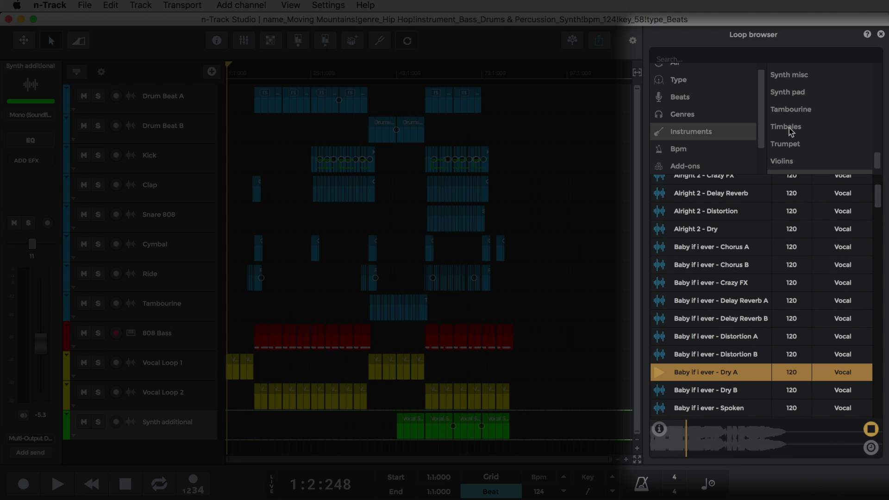
{"action": "scroll", "coordinate": [790, 128], "scroll_direction": "up", "scroll_amount": 2}
{"action": "scroll", "coordinate": [789, 129], "scroll_direction": "up", "scroll_amount": 1}
{"action": "scroll", "coordinate": [789, 129], "scroll_direction": "up", "scroll_amount": 2}
Step: Preview the synth loop Remember My Name and the keys loop Analogue Tape Keys
{"action": "left_click", "coordinate": [788, 125]}
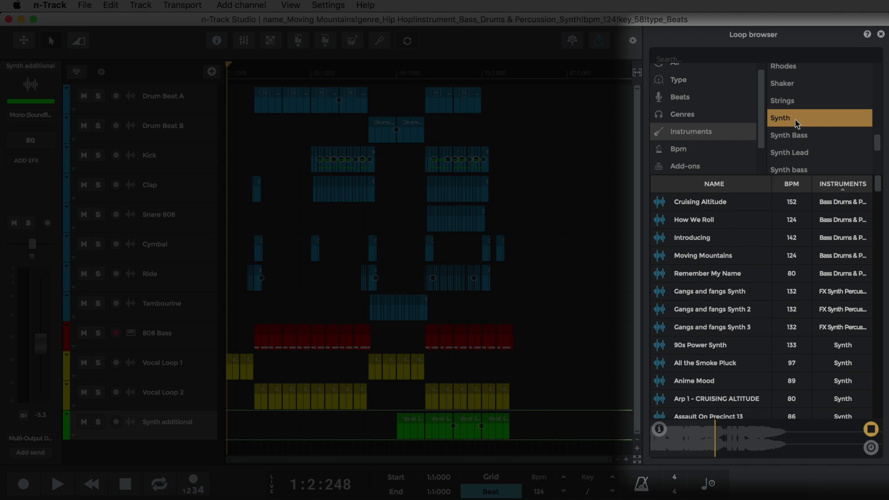
{"action": "left_click", "coordinate": [752, 274]}
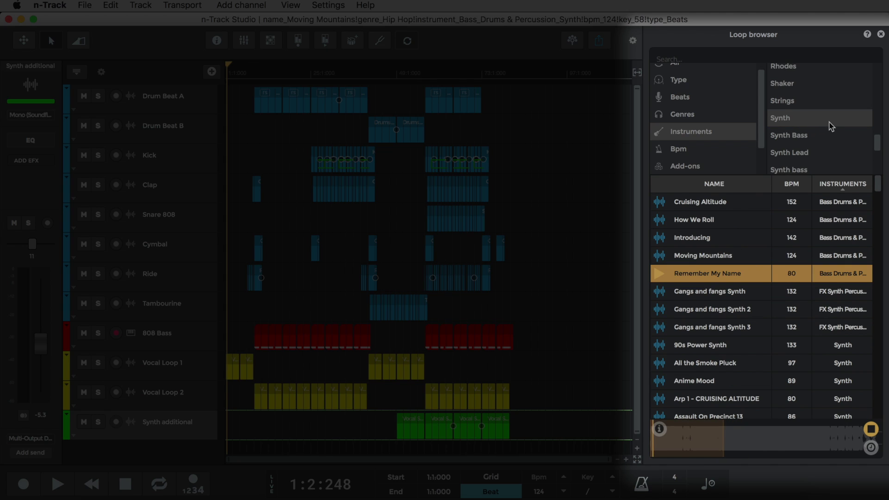
{"action": "scroll", "coordinate": [831, 127], "scroll_direction": "up", "scroll_amount": 1}
{"action": "scroll", "coordinate": [831, 127], "scroll_direction": "up", "scroll_amount": 2}
{"action": "scroll", "coordinate": [830, 127], "scroll_direction": "up", "scroll_amount": 1}
{"action": "scroll", "coordinate": [831, 127], "scroll_direction": "up", "scroll_amount": 1}
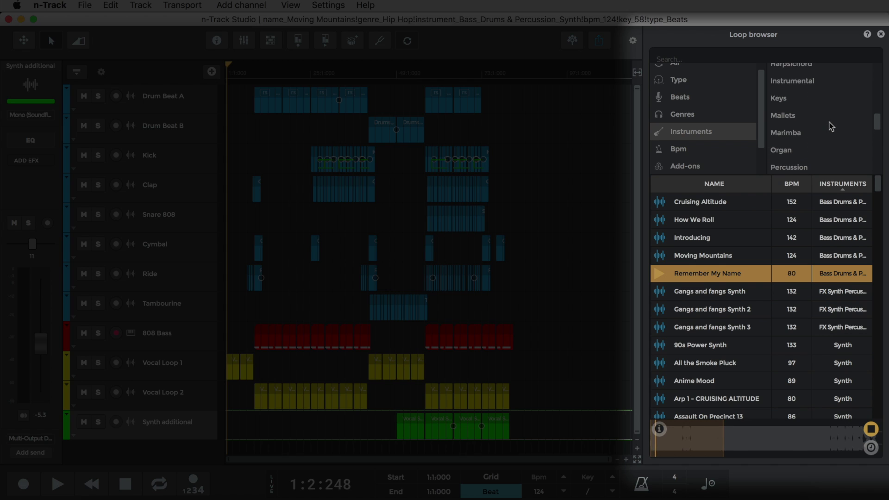
{"action": "scroll", "coordinate": [831, 126], "scroll_direction": "up", "scroll_amount": 2}
{"action": "left_click", "coordinate": [820, 130]}
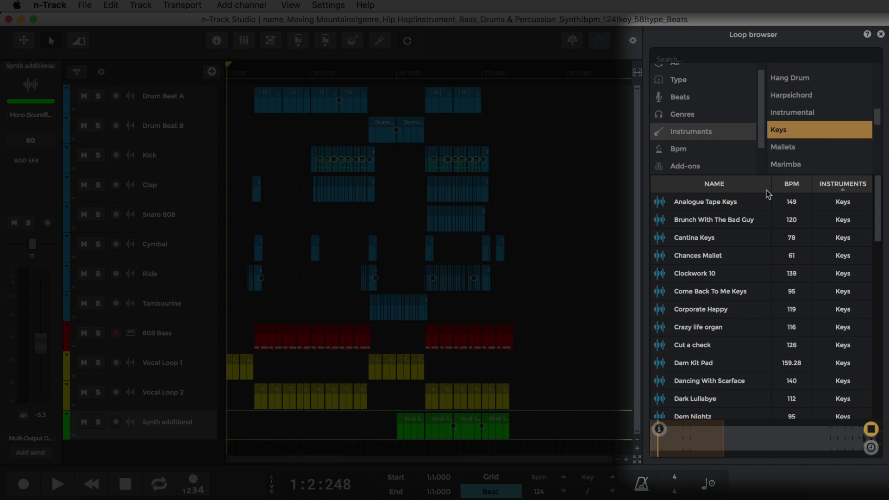
{"action": "left_click", "coordinate": [751, 201]}
{"action": "scroll", "coordinate": [816, 128], "scroll_direction": "up", "scroll_amount": 1}
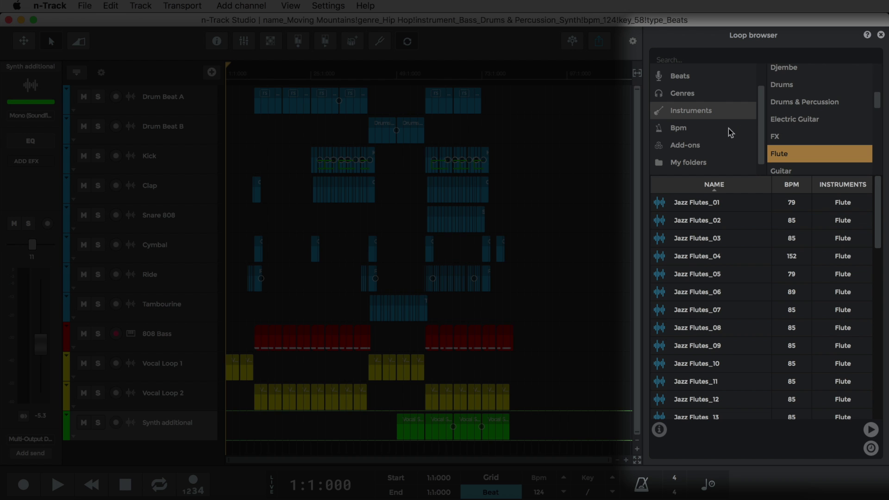
Step: Browse 80 BPM loops by tempo and preview Bass - HOW WE ROLL and Jazz Guitar_01
{"action": "left_click", "coordinate": [678, 130]}
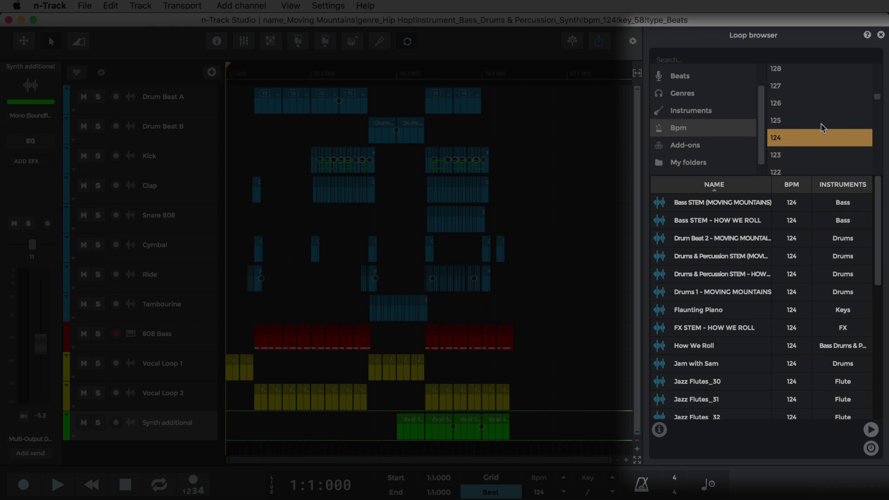
{"action": "mouse_move", "coordinate": [877, 104]}
{"action": "left_mouse_down"}
{"action": "mouse_move", "coordinate": [877, 65]}
{"action": "mouse_move", "coordinate": [881, 180]}
{"action": "mouse_move", "coordinate": [881, 164]}
{"action": "left_mouse_up"}
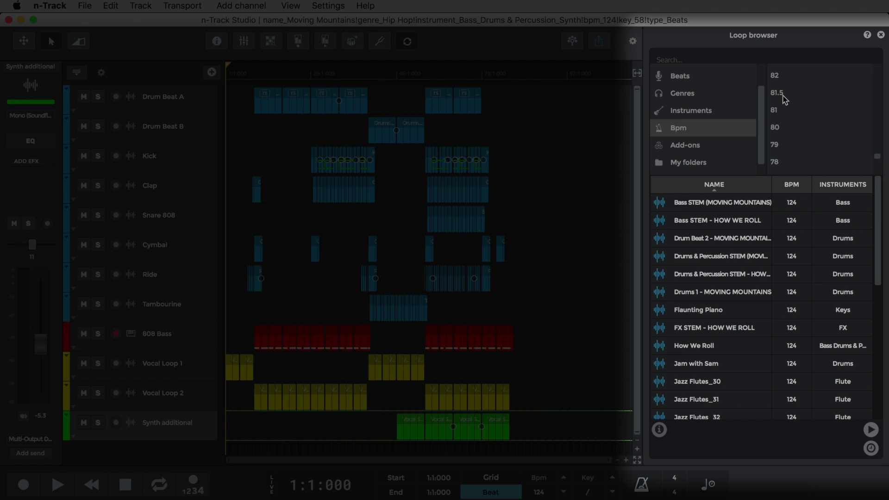
{"action": "left_click", "coordinate": [785, 130]}
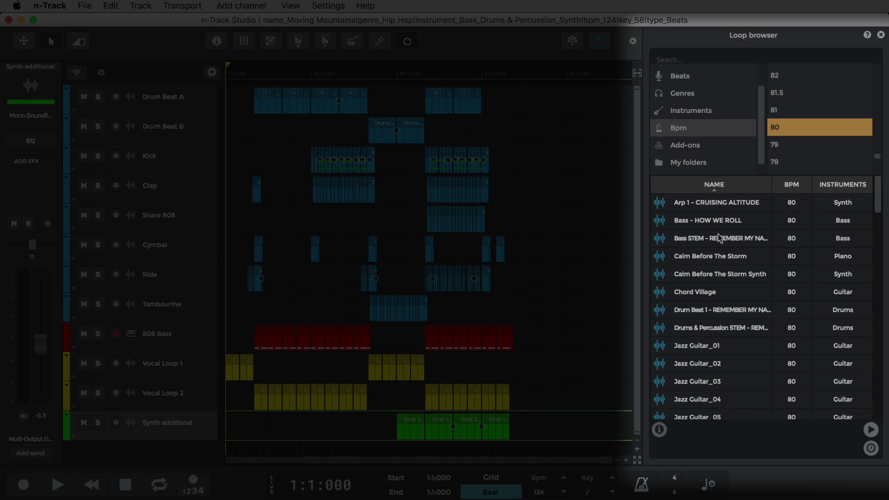
{"action": "left_click", "coordinate": [718, 222]}
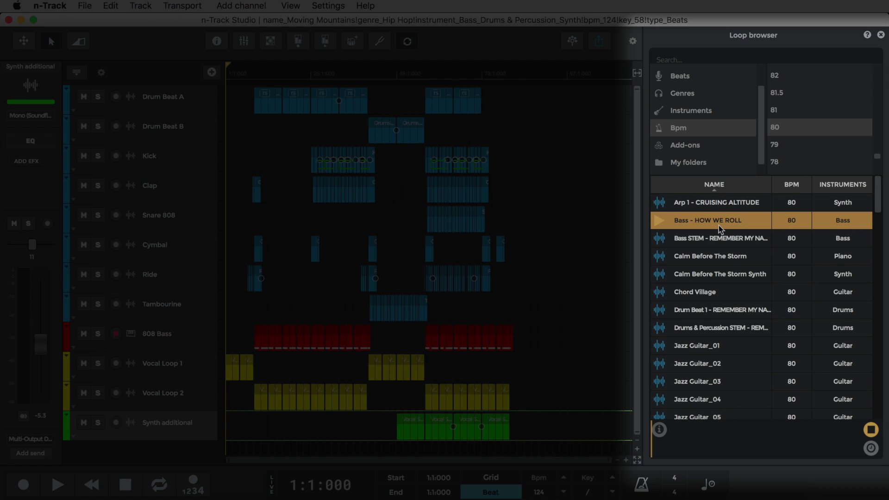
{"action": "left_click", "coordinate": [710, 352]}
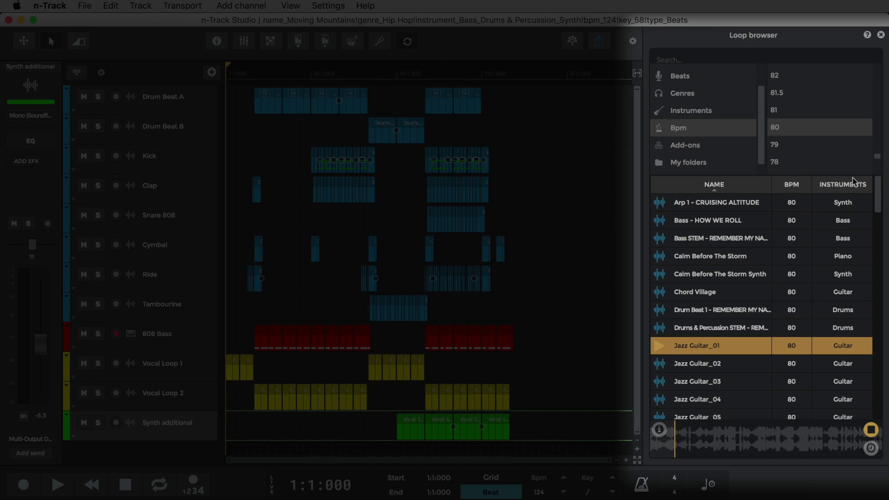
Step: Make previews follow the song tempo, then preview and stop Drum Beat 1
{"action": "left_click", "coordinate": [871, 450]}
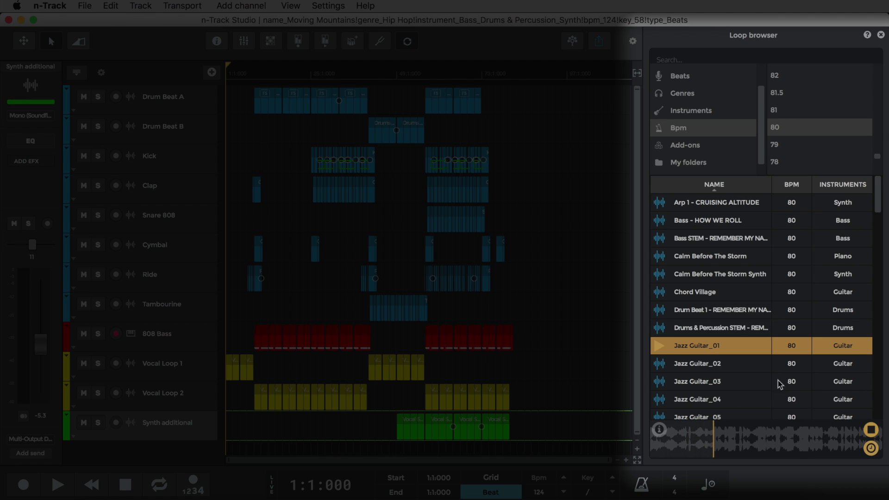
{"action": "left_click", "coordinate": [724, 313]}
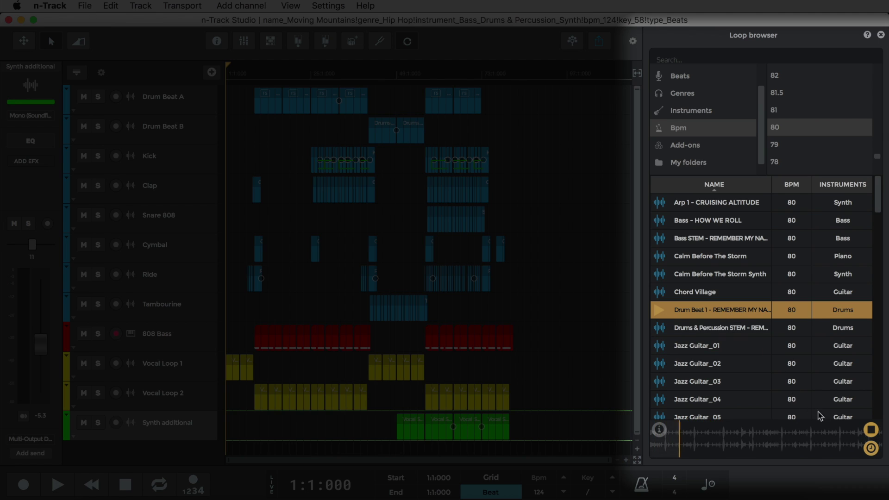
{"action": "left_click", "coordinate": [873, 449]}
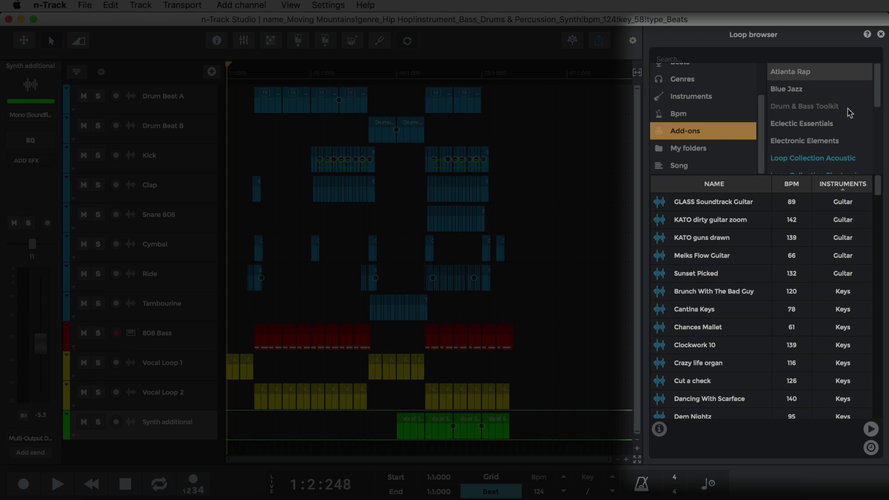
{"action": "scroll", "coordinate": [854, 160], "scroll_direction": "down", "scroll_amount": 2}
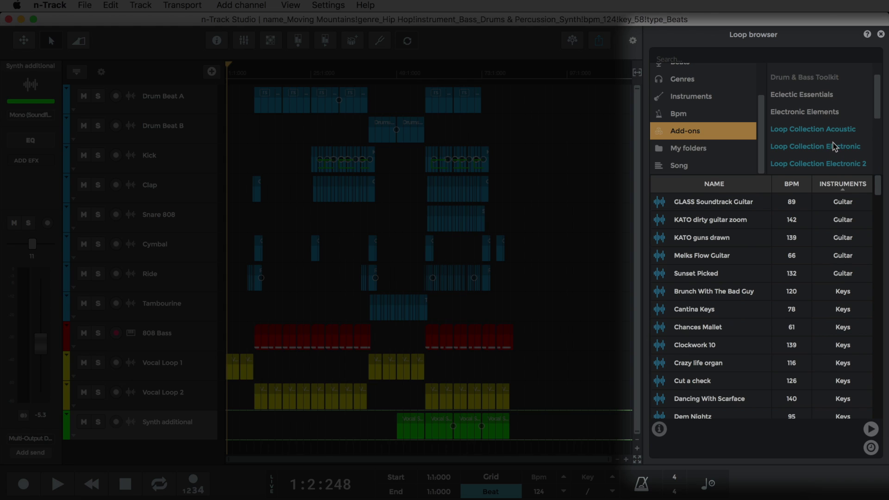
{"action": "scroll", "coordinate": [836, 148], "scroll_direction": "down", "scroll_amount": 2}
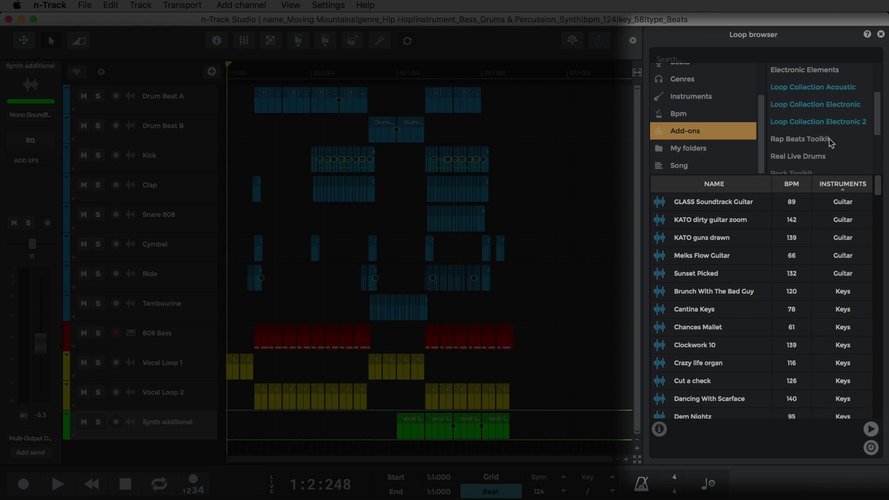
{"action": "scroll", "coordinate": [831, 143], "scroll_direction": "up", "scroll_amount": 2}
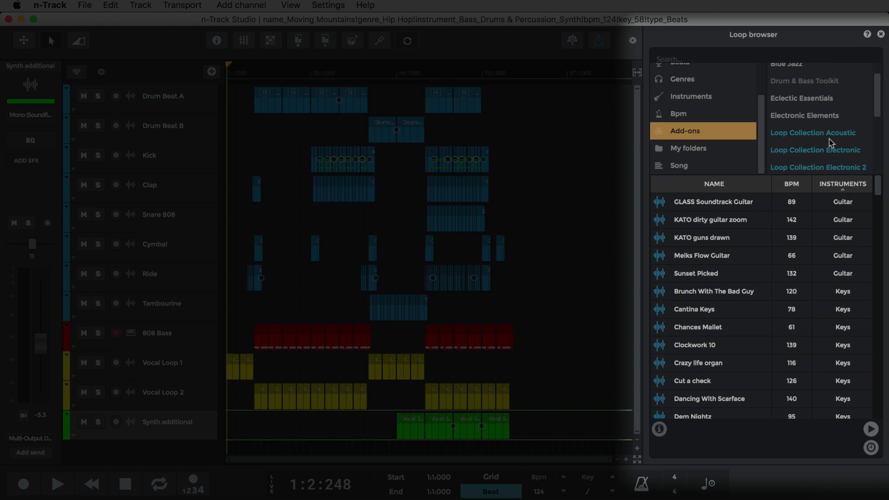
{"action": "scroll", "coordinate": [831, 143], "scroll_direction": "up", "scroll_amount": 2}
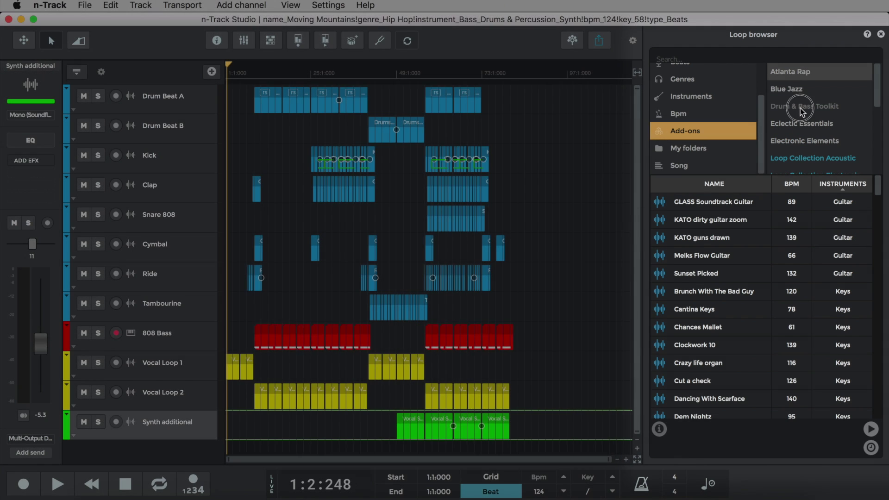
{"action": "left_click", "coordinate": [799, 110]}
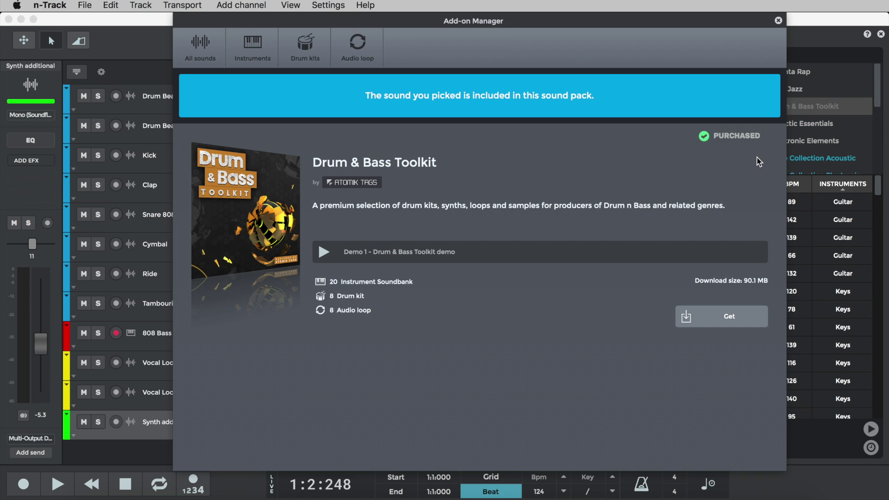
{"action": "left_click", "coordinate": [727, 322]}
{"action": "left_click", "coordinate": [778, 21]}
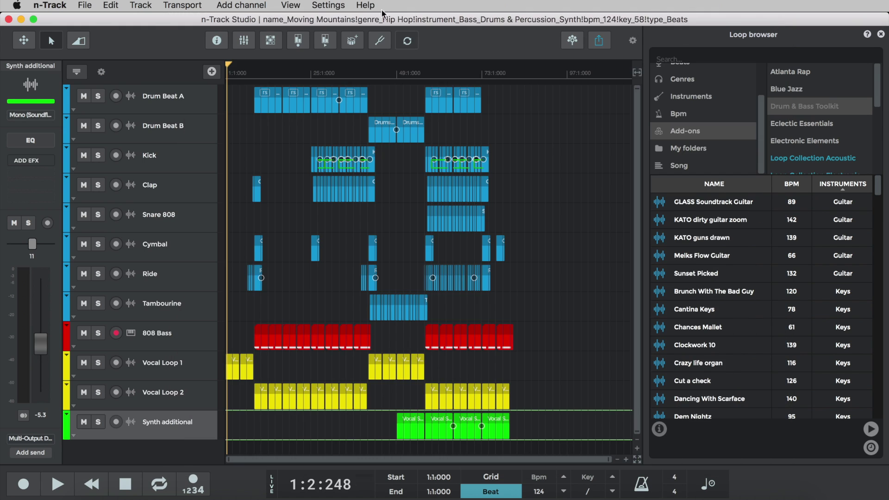
Step: Open the Add-on Manager from the View menu
{"action": "left_click", "coordinate": [292, 5]}
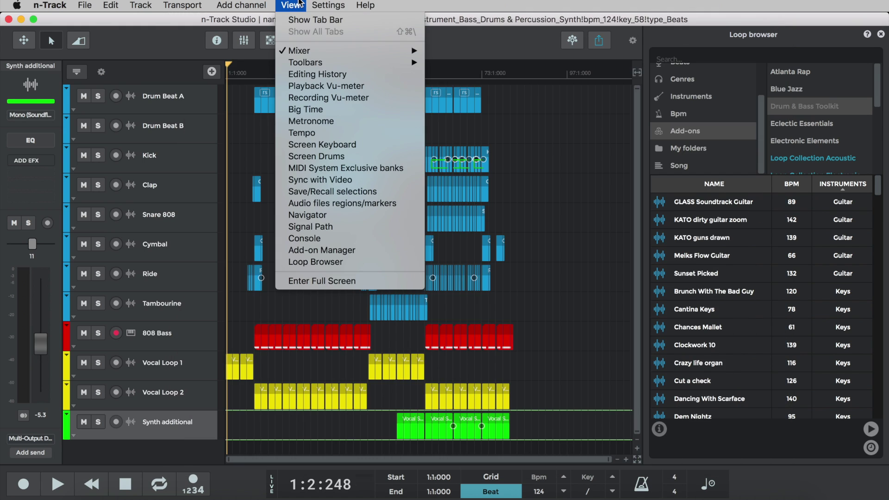
{"action": "left_click", "coordinate": [349, 251]}
{"action": "scroll", "coordinate": [452, 251], "scroll_direction": "down", "scroll_amount": 2}
{"action": "scroll", "coordinate": [451, 251], "scroll_direction": "down", "scroll_amount": 1}
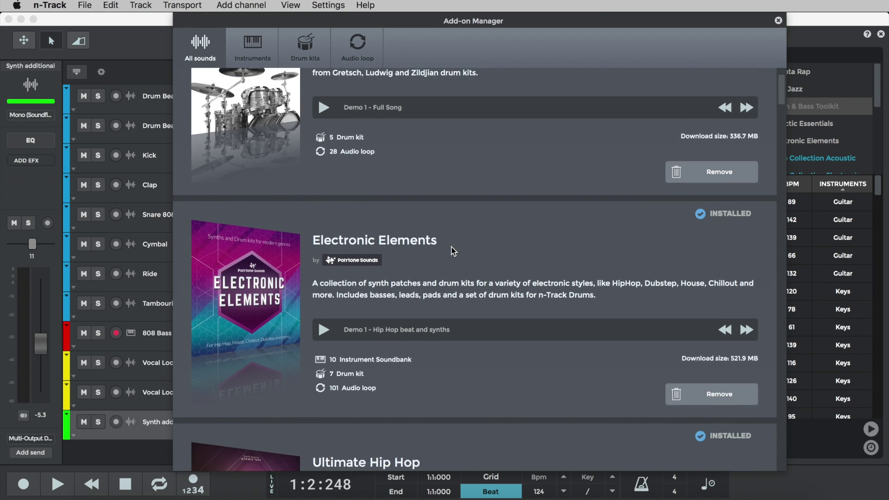
{"action": "scroll", "coordinate": [452, 250], "scroll_direction": "down", "scroll_amount": 5}
{"action": "scroll", "coordinate": [452, 251], "scroll_direction": "down", "scroll_amount": 5}
{"action": "scroll", "coordinate": [452, 251], "scroll_direction": "down", "scroll_amount": 2}
{"action": "scroll", "coordinate": [451, 251], "scroll_direction": "down", "scroll_amount": 5}
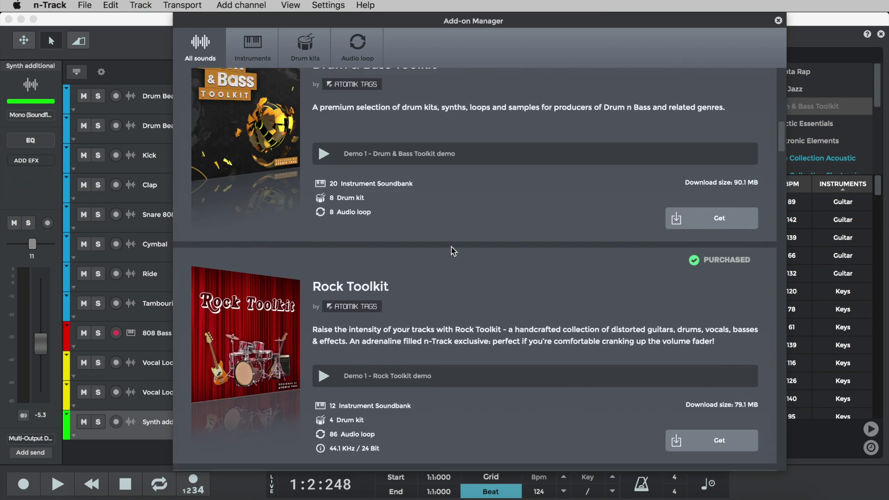
{"action": "scroll", "coordinate": [452, 250], "scroll_direction": "down", "scroll_amount": 7}
{"action": "scroll", "coordinate": [452, 251], "scroll_direction": "down", "scroll_amount": 6}
{"action": "scroll", "coordinate": [452, 251], "scroll_direction": "down", "scroll_amount": 3}
{"action": "scroll", "coordinate": [451, 251], "scroll_direction": "down", "scroll_amount": 5}
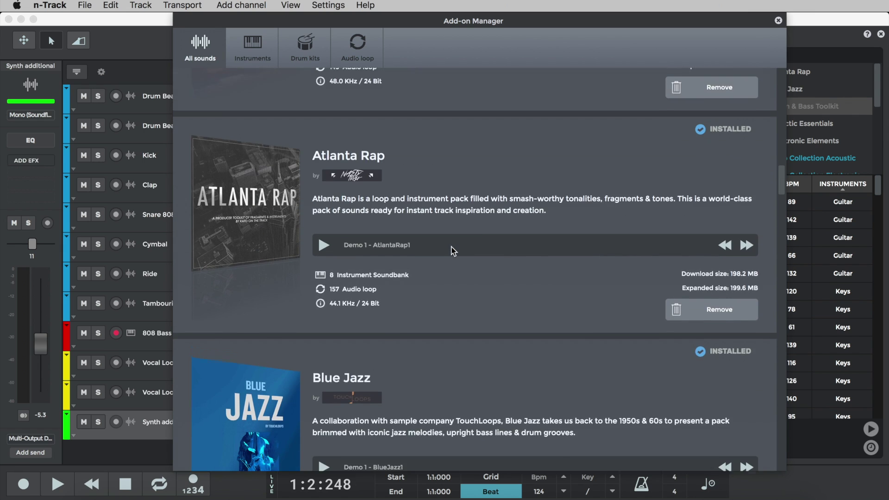
{"action": "scroll", "coordinate": [451, 251], "scroll_direction": "down", "scroll_amount": 5}
{"action": "scroll", "coordinate": [451, 251], "scroll_direction": "down", "scroll_amount": 8}
{"action": "scroll", "coordinate": [452, 251], "scroll_direction": "down", "scroll_amount": 5}
{"action": "scroll", "coordinate": [452, 251], "scroll_direction": "down", "scroll_amount": 4}
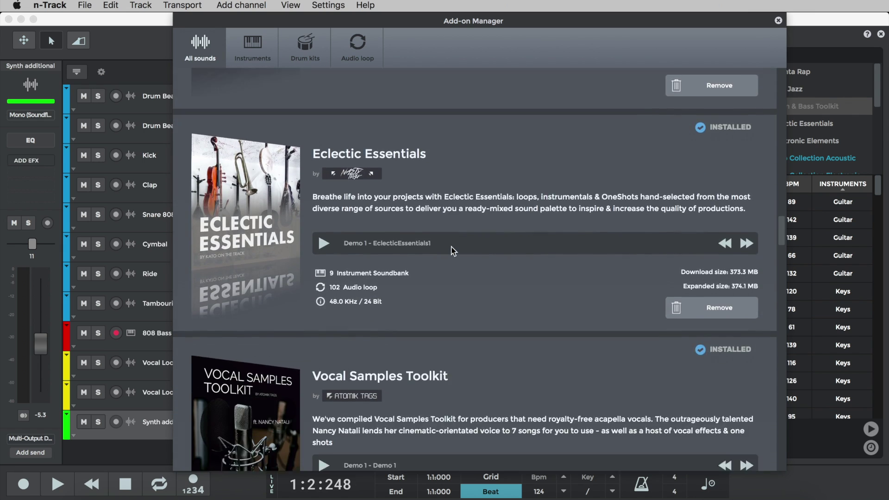
{"action": "scroll", "coordinate": [451, 250], "scroll_direction": "down", "scroll_amount": 5}
{"action": "scroll", "coordinate": [452, 251], "scroll_direction": "down", "scroll_amount": 7}
{"action": "scroll", "coordinate": [452, 250], "scroll_direction": "down", "scroll_amount": 6}
{"action": "scroll", "coordinate": [452, 251], "scroll_direction": "down", "scroll_amount": 6}
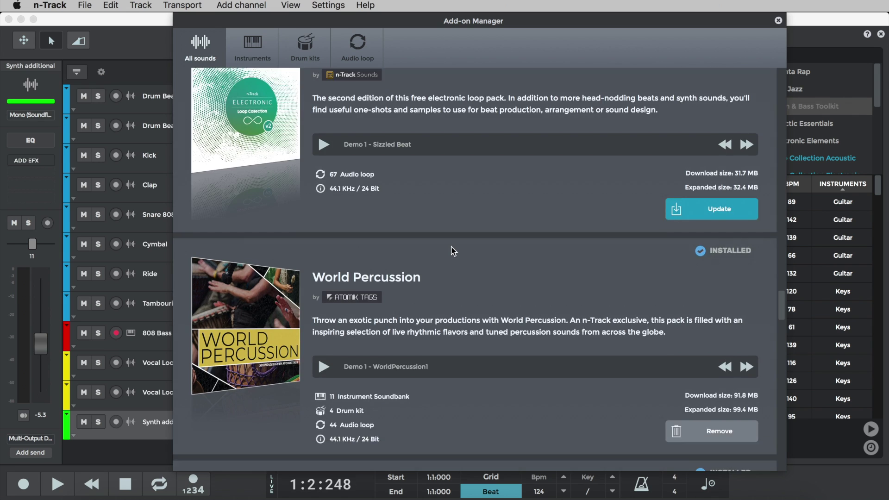
{"action": "scroll", "coordinate": [452, 251], "scroll_direction": "down", "scroll_amount": 4}
{"action": "scroll", "coordinate": [452, 251], "scroll_direction": "down", "scroll_amount": 6}
{"action": "scroll", "coordinate": [452, 251], "scroll_direction": "down", "scroll_amount": 6}
{"action": "scroll", "coordinate": [452, 251], "scroll_direction": "down", "scroll_amount": 6}
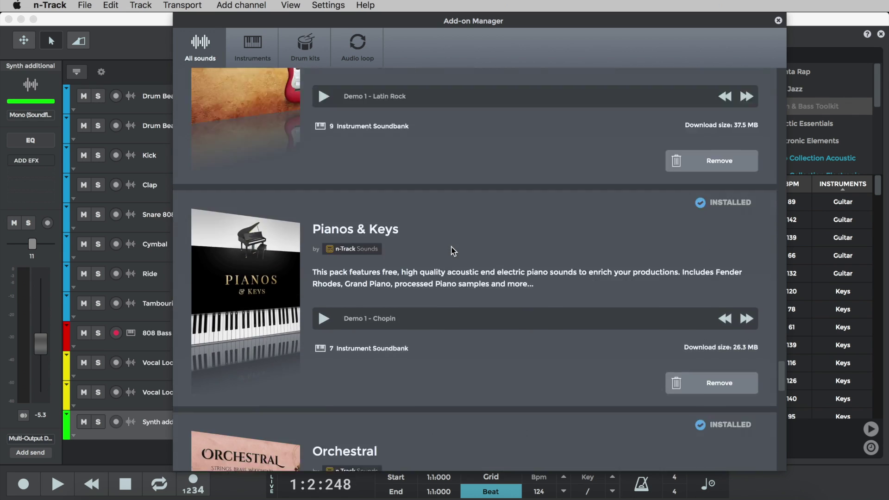
{"action": "scroll", "coordinate": [452, 251], "scroll_direction": "down", "scroll_amount": 4}
{"action": "scroll", "coordinate": [349, 196], "scroll_direction": "down", "scroll_amount": 3}
Step: Filter the add-on list by Instruments, then Drum kits, then back to All sounds
{"action": "left_click", "coordinate": [255, 59]}
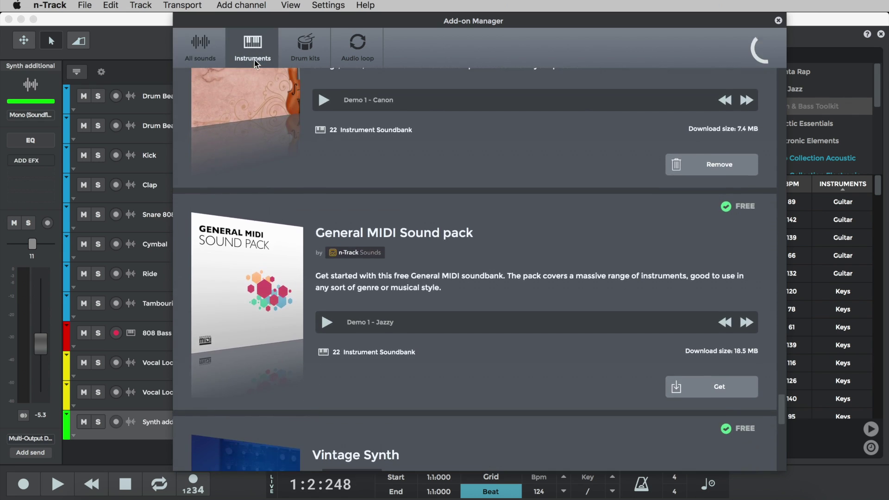
{"action": "scroll", "coordinate": [341, 185], "scroll_direction": "down", "scroll_amount": 5}
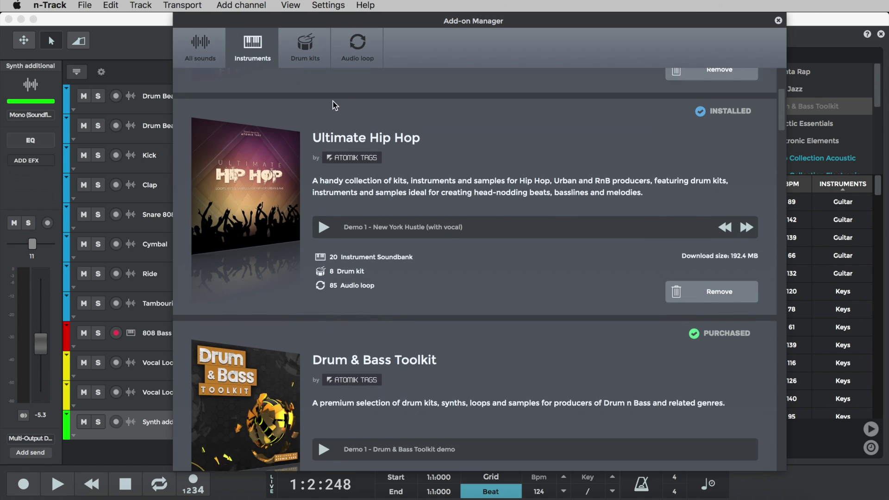
{"action": "left_click", "coordinate": [309, 58]}
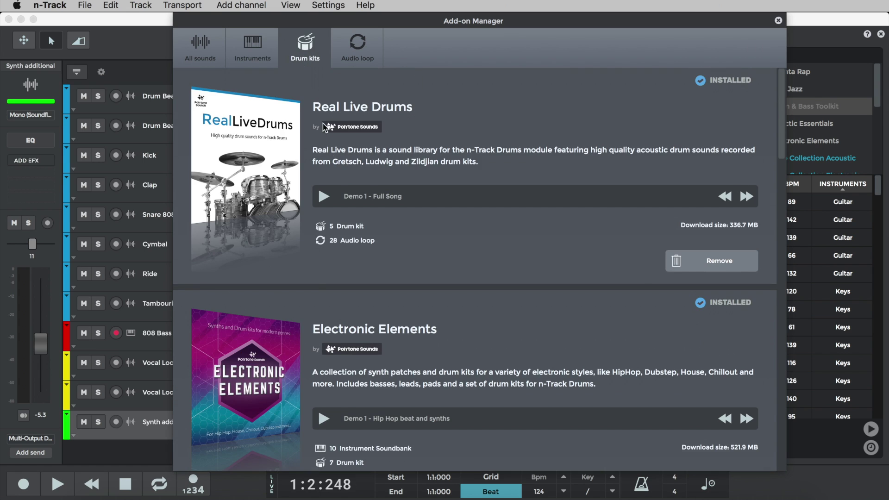
{"action": "scroll", "coordinate": [317, 164], "scroll_direction": "down", "scroll_amount": 5}
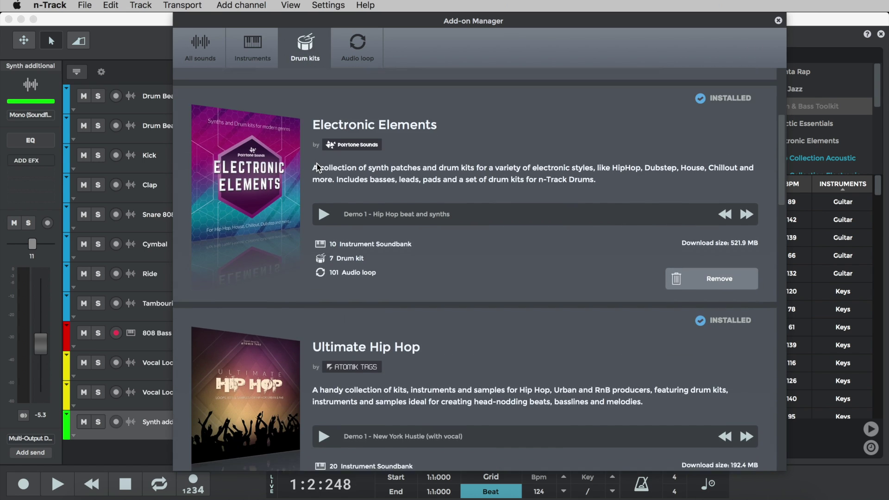
{"action": "left_click", "coordinate": [200, 49]}
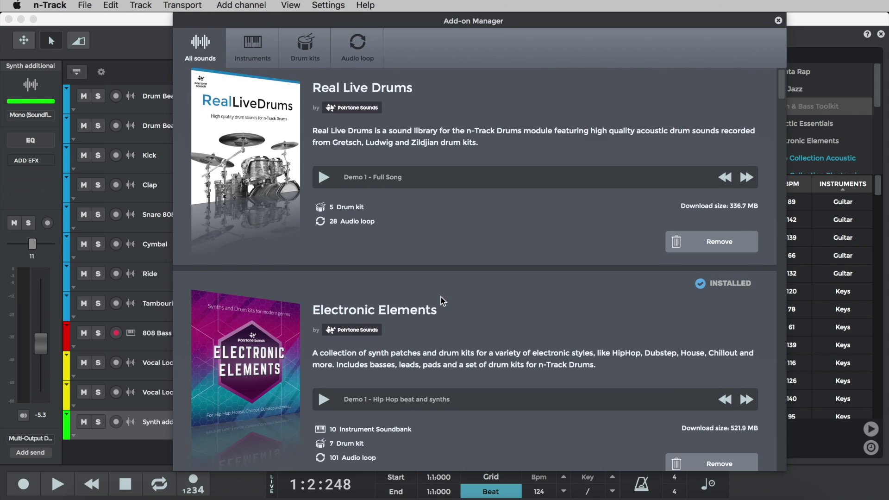
{"action": "scroll", "coordinate": [442, 297], "scroll_direction": "down", "scroll_amount": 5}
{"action": "scroll", "coordinate": [688, 231], "scroll_direction": "down", "scroll_amount": 3}
Step: Demonstrate the Remove, Get and Update pack buttons, then close the Add-on Manager
{"action": "left_click", "coordinate": [701, 295]}
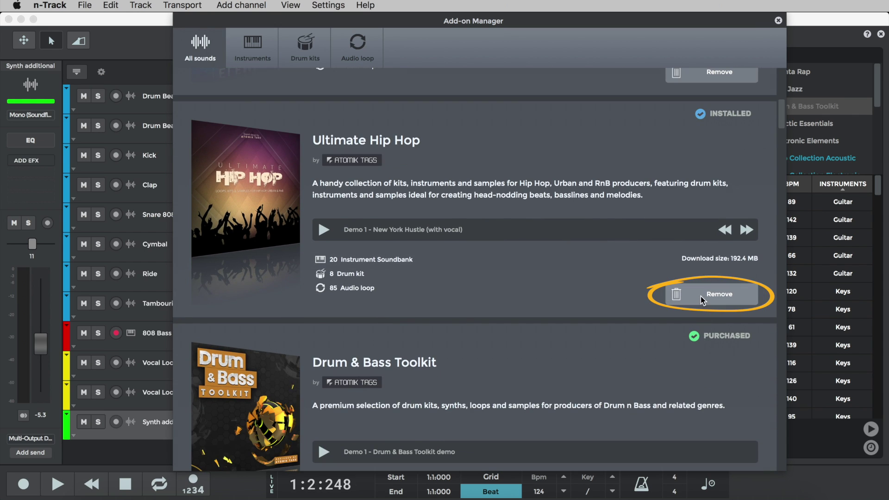
{"action": "scroll", "coordinate": [701, 295], "scroll_direction": "down", "scroll_amount": 5}
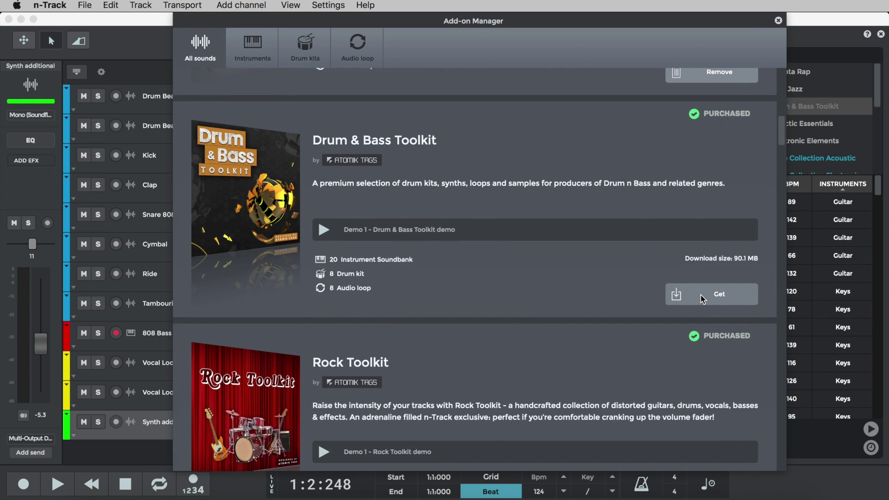
{"action": "left_click", "coordinate": [701, 295]}
{"action": "scroll", "coordinate": [699, 199], "scroll_direction": "down", "scroll_amount": 3}
{"action": "scroll", "coordinate": [685, 362], "scroll_direction": "down", "scroll_amount": 10}
{"action": "scroll", "coordinate": [685, 363], "scroll_direction": "down", "scroll_amount": 5}
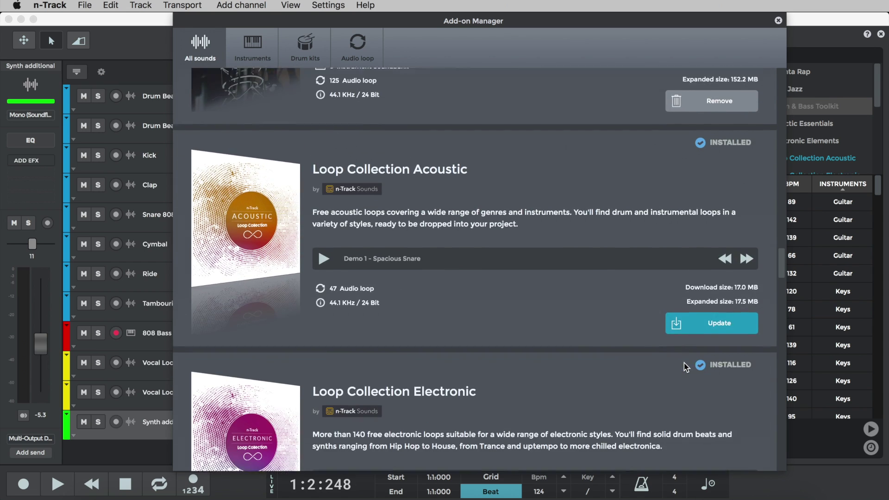
{"action": "left_click", "coordinate": [695, 312]}
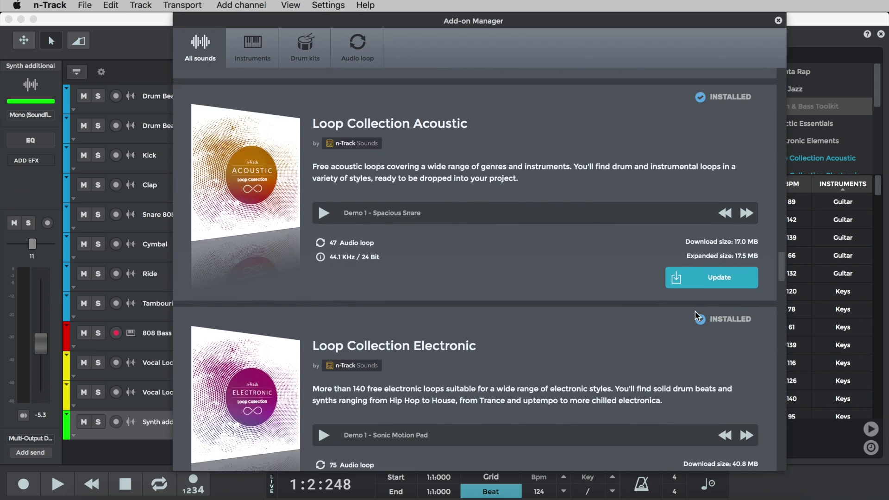
{"action": "scroll", "coordinate": [695, 313], "scroll_direction": "down", "scroll_amount": 4}
{"action": "left_click", "coordinate": [778, 21]}
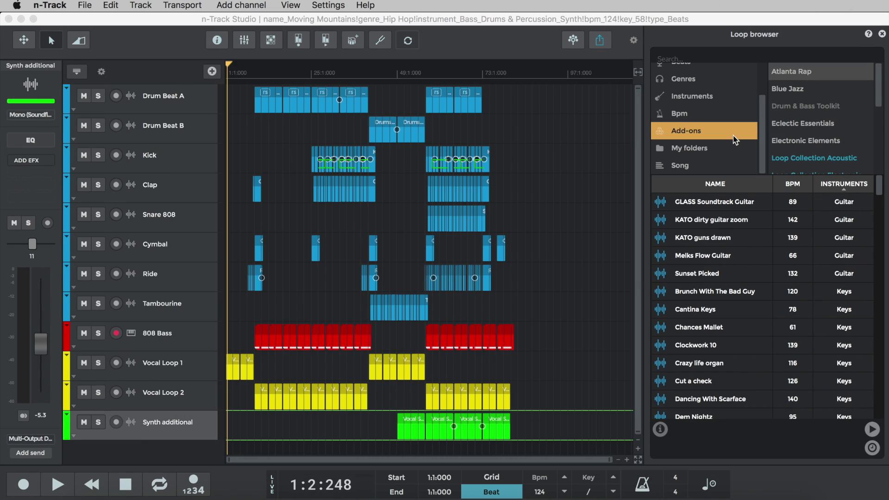
Step: Browse My folders and open the Drum grooves loop folder after the Piano folder
{"action": "left_click", "coordinate": [717, 150]}
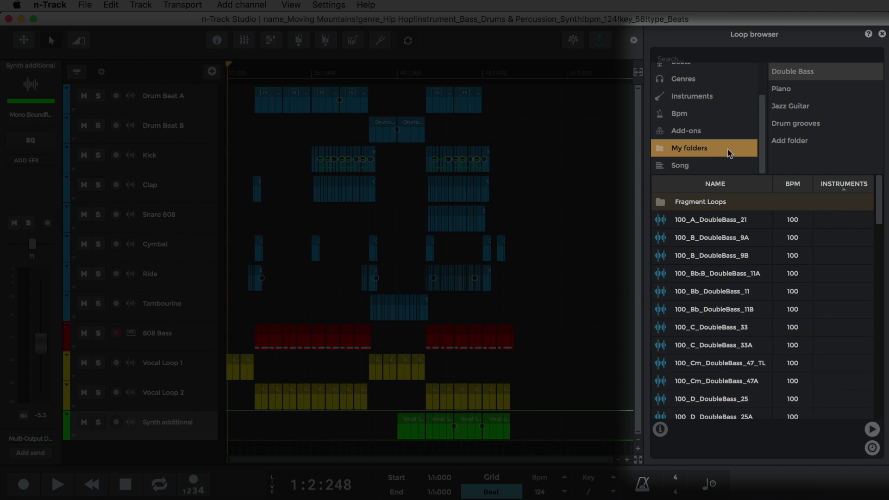
{"action": "left_click", "coordinate": [807, 94]}
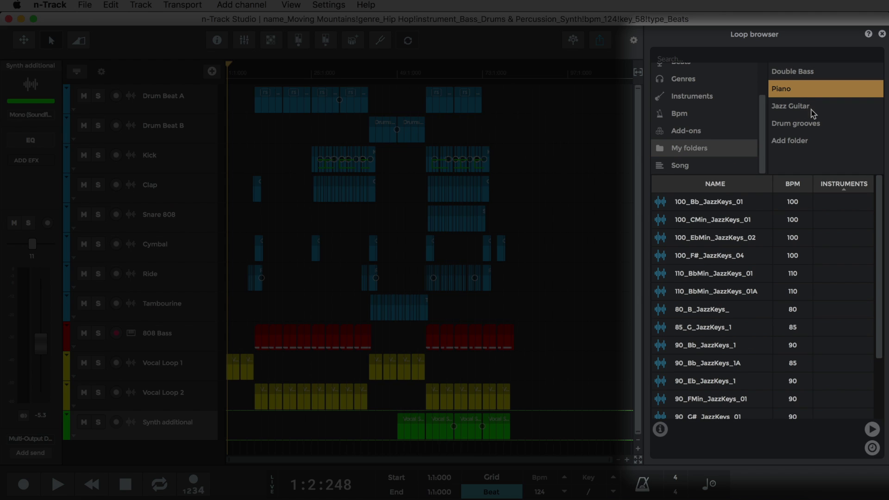
{"action": "left_click", "coordinate": [816, 131]}
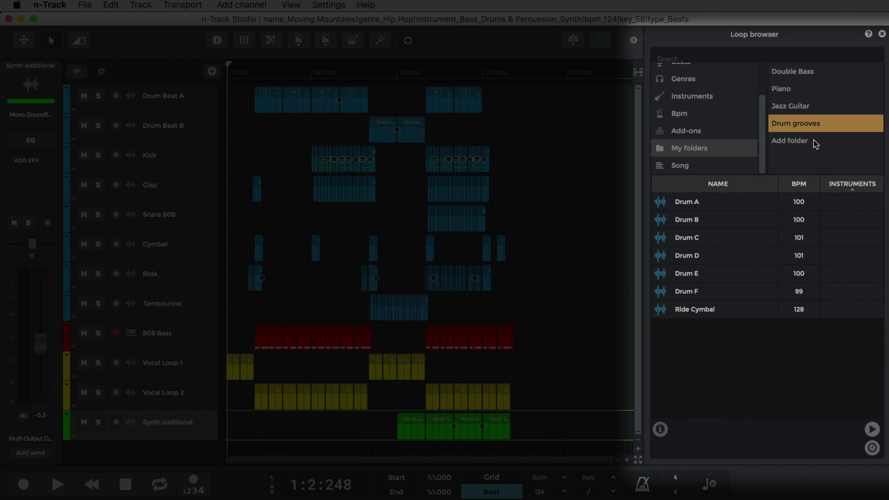
Step: Preview Drum A, stop it, then preview Ride Cymbal
{"action": "left_click", "coordinate": [750, 202]}
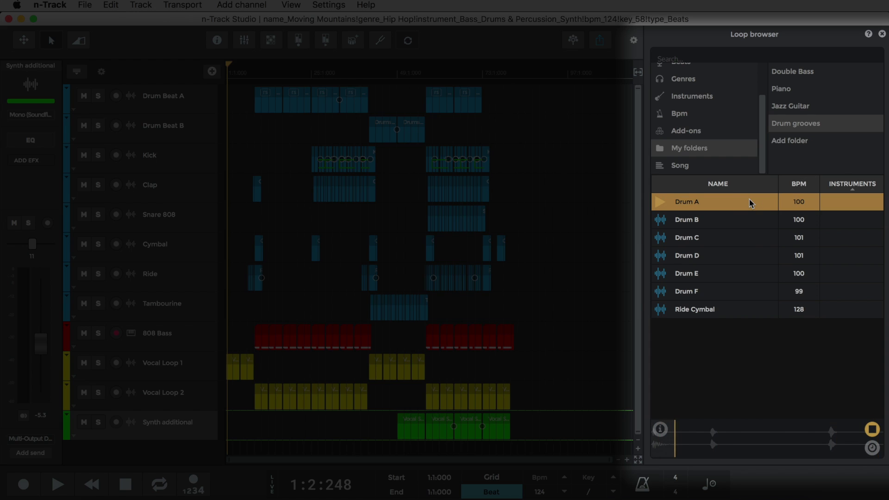
{"action": "left_click", "coordinate": [749, 202]}
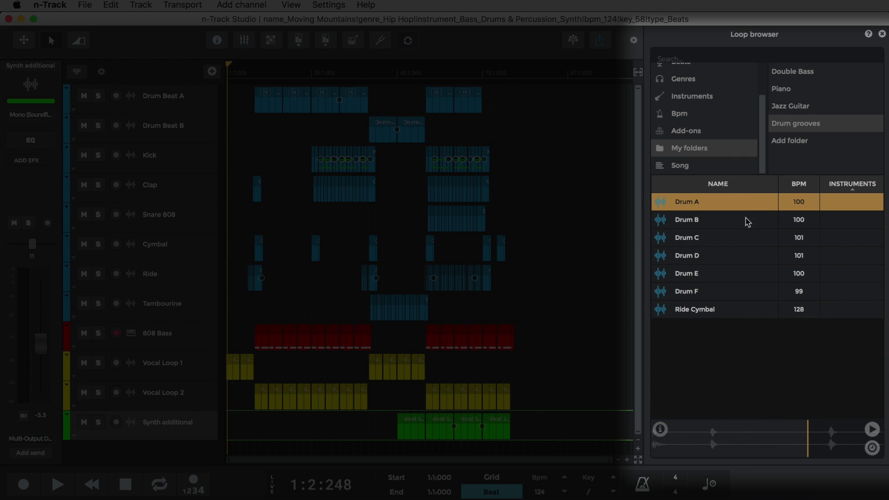
{"action": "left_click", "coordinate": [738, 310]}
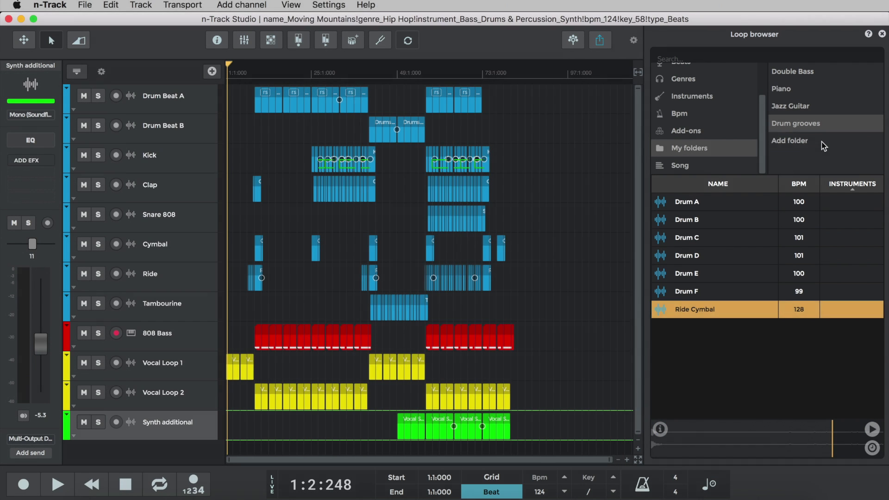
Step: Add the n-Track Acoustic Collection folder and preview its Acoustic Bass and Snare 4 loops
{"action": "left_click", "coordinate": [822, 143]}
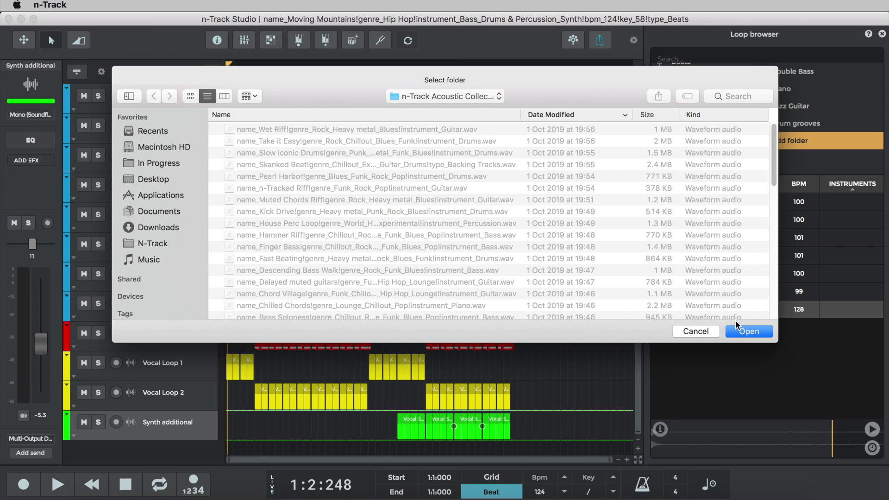
{"action": "left_click", "coordinate": [743, 332]}
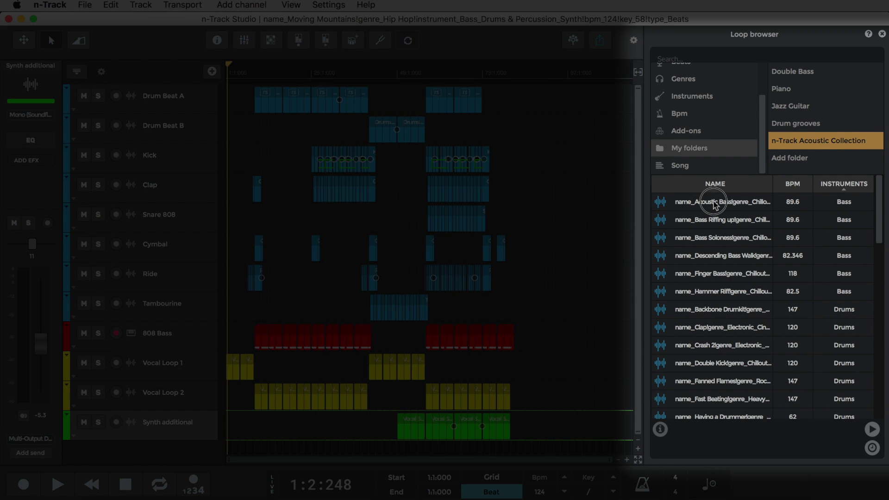
{"action": "left_click", "coordinate": [715, 203]}
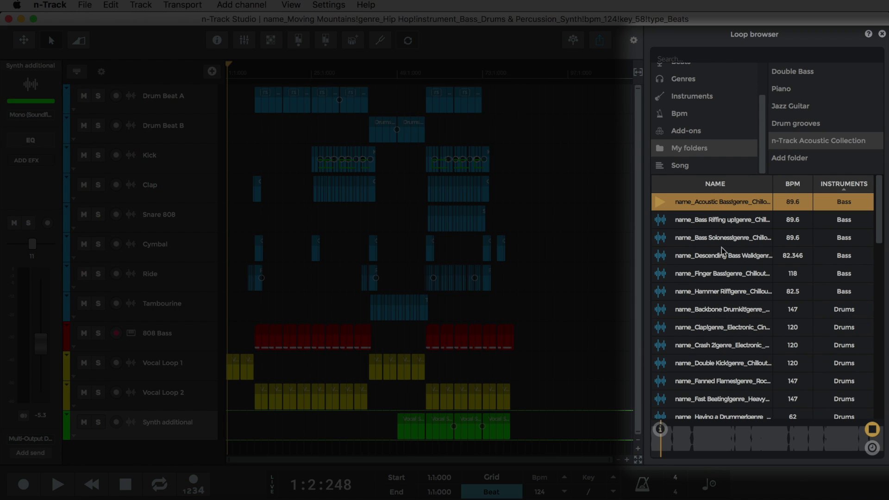
{"action": "scroll", "coordinate": [730, 325], "scroll_direction": "down", "scroll_amount": 2}
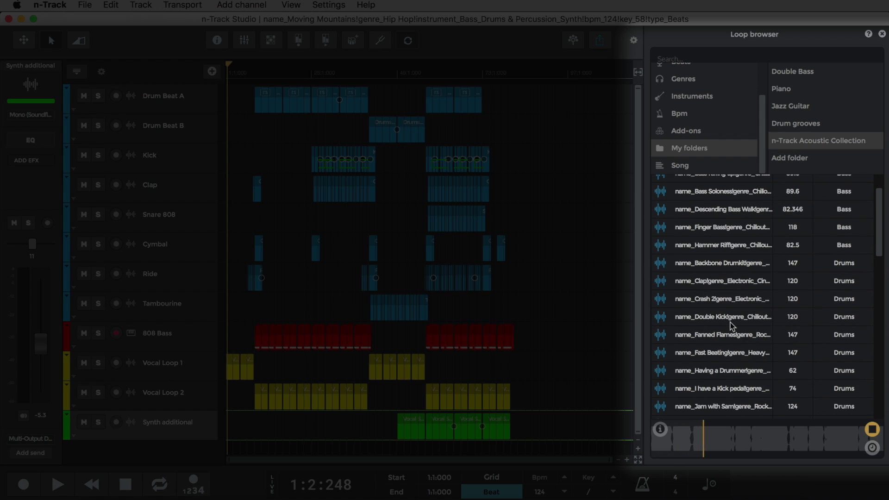
{"action": "scroll", "coordinate": [730, 326], "scroll_direction": "down", "scroll_amount": 5}
{"action": "left_click", "coordinate": [729, 398]}
{"action": "scroll", "coordinate": [729, 399], "scroll_direction": "down", "scroll_amount": 3}
{"action": "scroll", "coordinate": [729, 398], "scroll_direction": "down", "scroll_amount": 7}
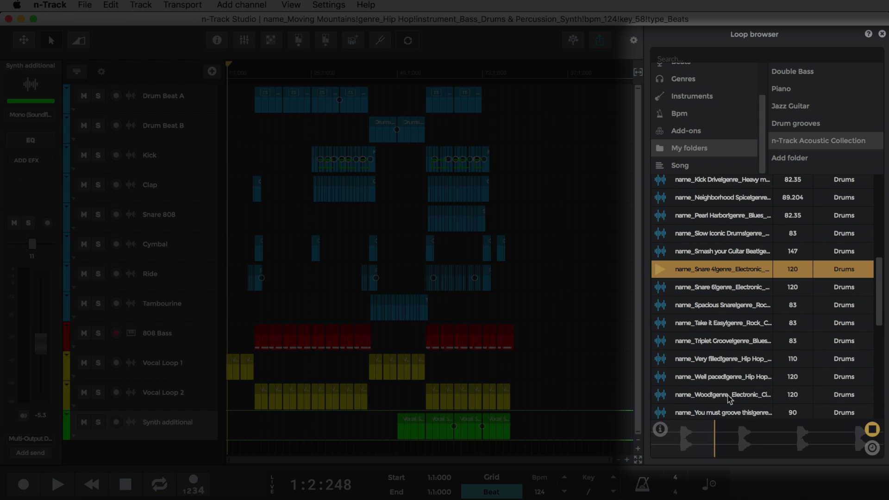
{"action": "scroll", "coordinate": [729, 398], "scroll_direction": "down", "scroll_amount": 2}
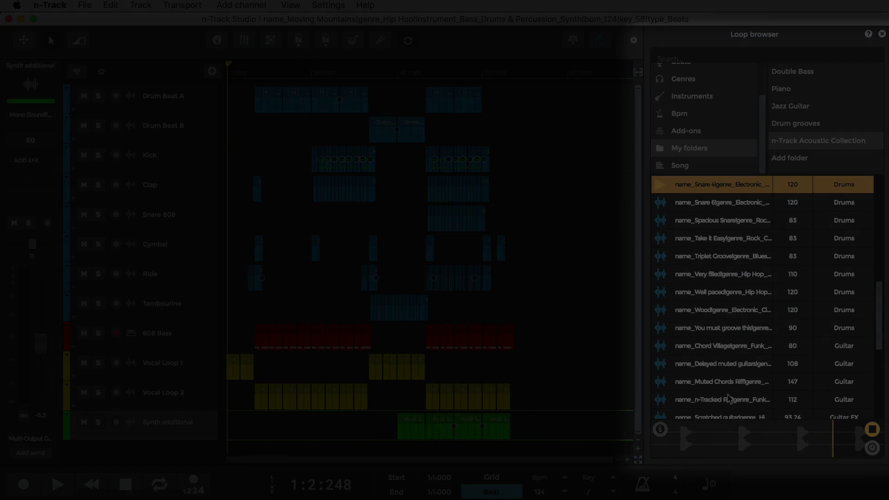
Step: List the loops used in this project under Song > Project files
{"action": "left_click", "coordinate": [690, 149]}
{"action": "left_click", "coordinate": [696, 170]}
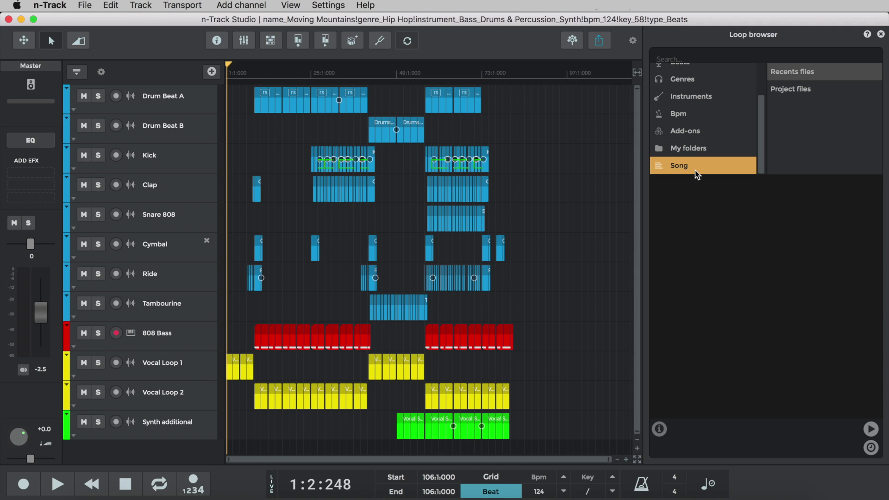
{"action": "left_click", "coordinate": [826, 93]}
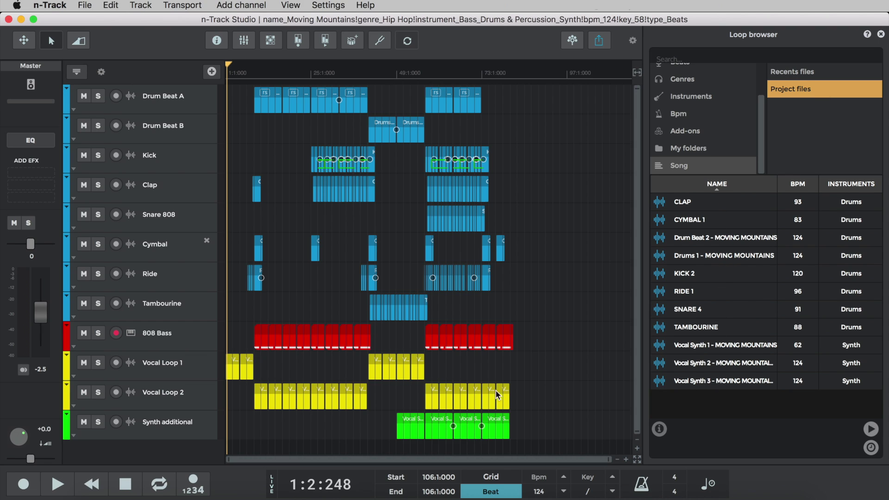
Step: Preview CLAP, Vocal Synth 1 and KICK 2, stop playback, and show Recents files
{"action": "left_click", "coordinate": [722, 202]}
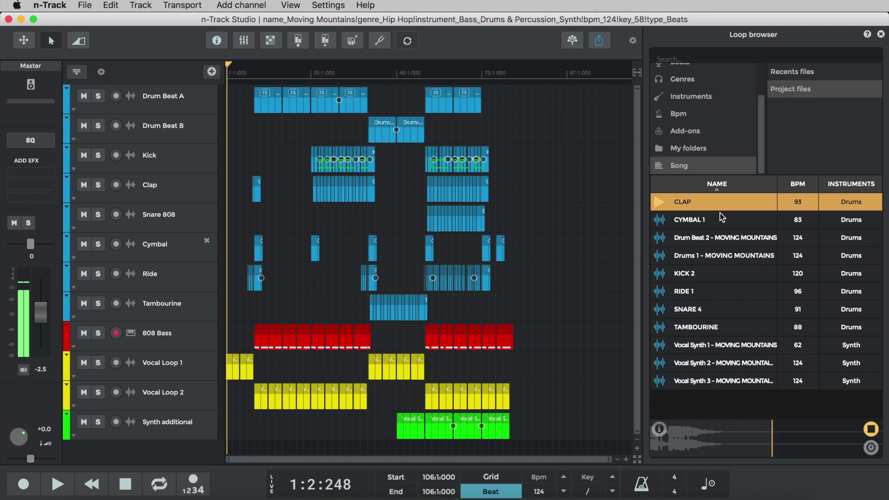
{"action": "left_click", "coordinate": [721, 346]}
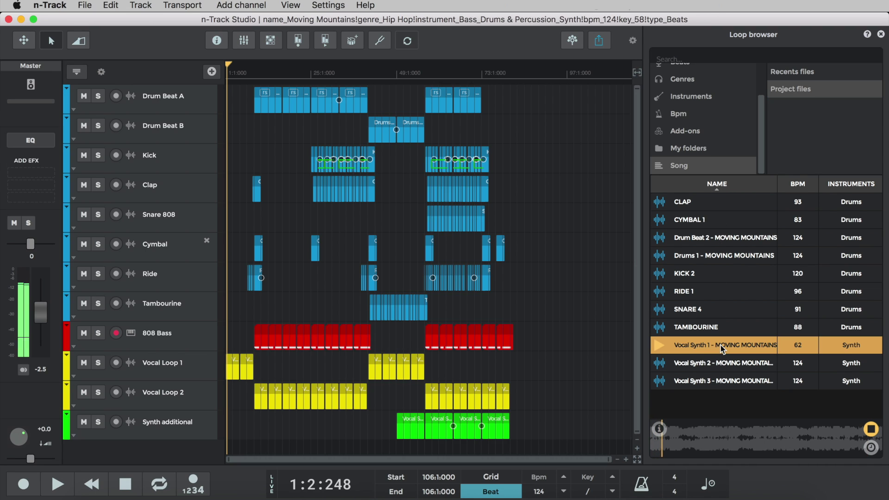
{"action": "left_click", "coordinate": [717, 277]}
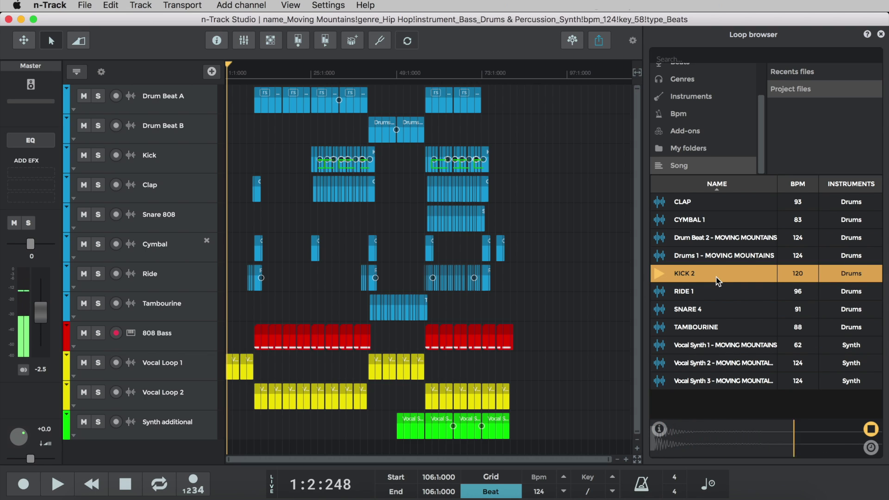
{"action": "left_click", "coordinate": [871, 429]}
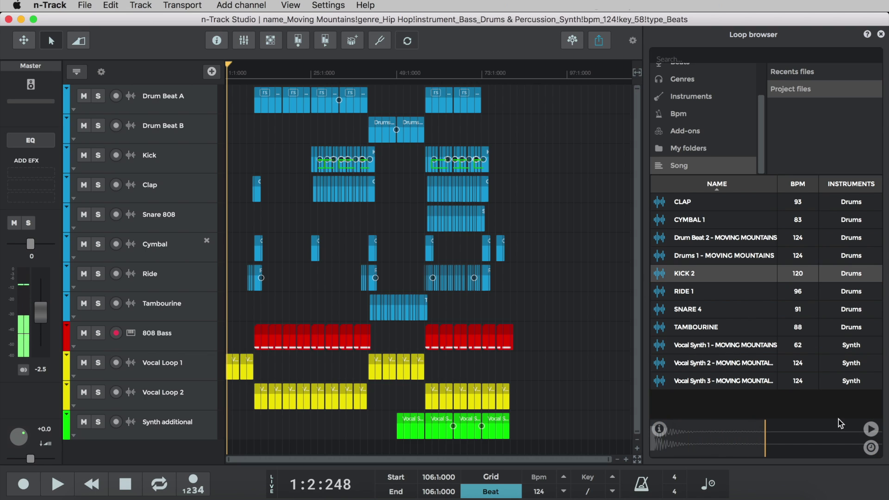
{"action": "left_click", "coordinate": [821, 75]}
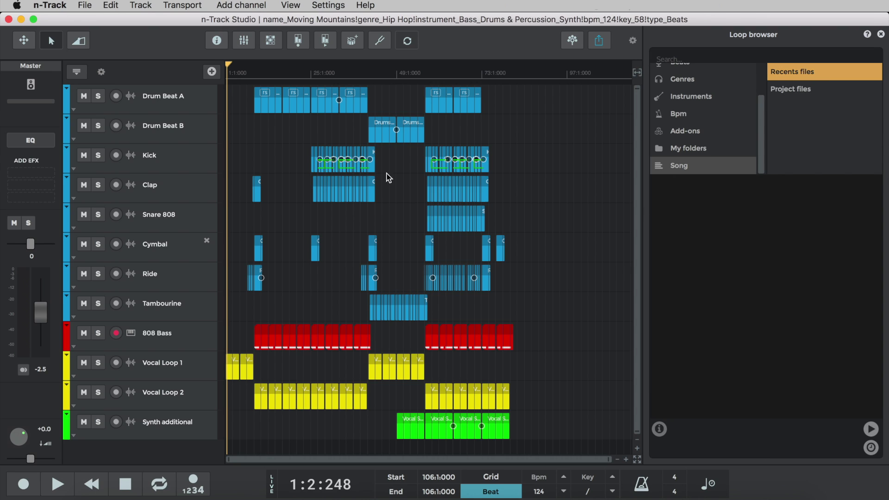
{"action": "scroll", "coordinate": [709, 110], "scroll_direction": "up", "scroll_amount": 3}
Step: Add 4 on the Door from the All list as a new track, then preview it among song loops
{"action": "left_click", "coordinate": [684, 71]}
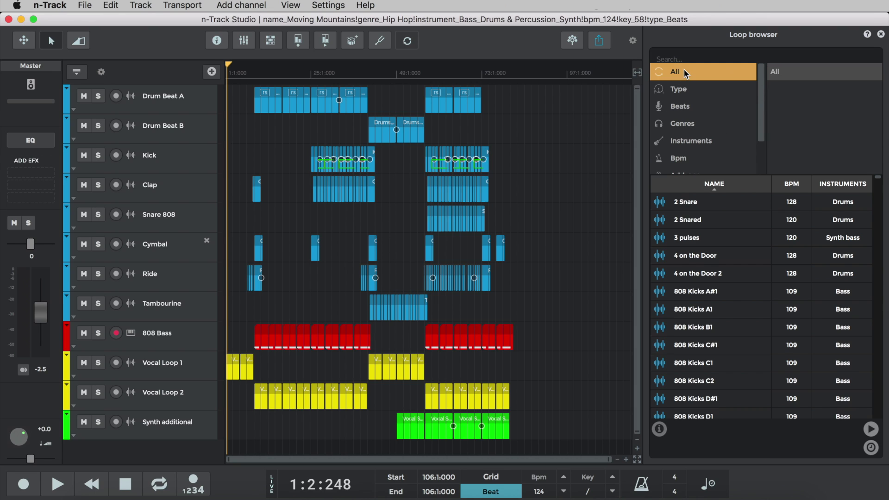
{"action": "left_click", "coordinate": [715, 259]}
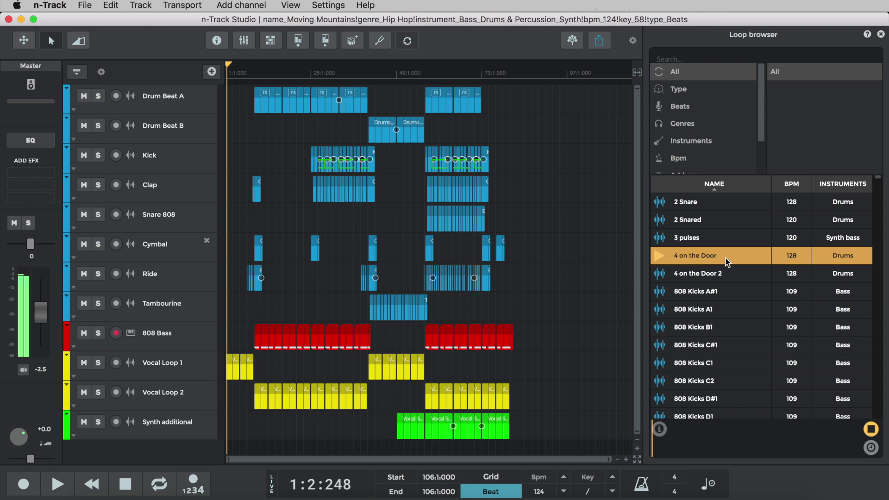
{"action": "double_click", "coordinate": [726, 257]}
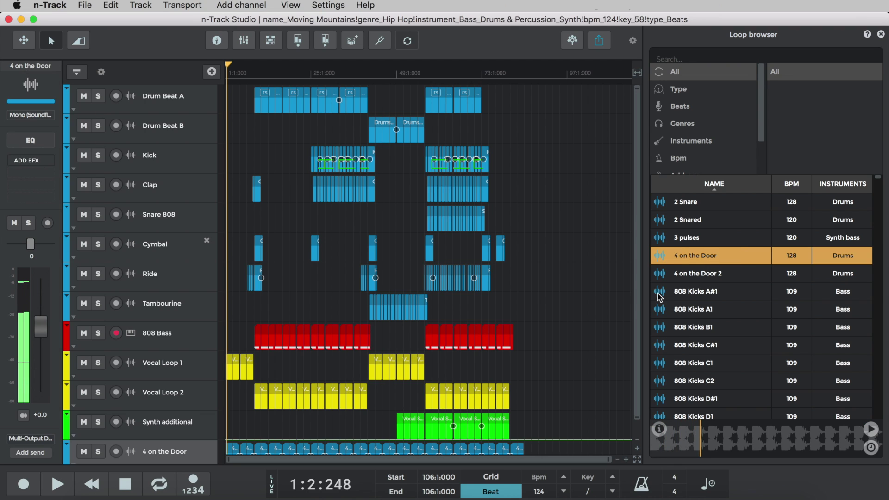
{"action": "scroll", "coordinate": [636, 311], "scroll_direction": "down", "scroll_amount": 1}
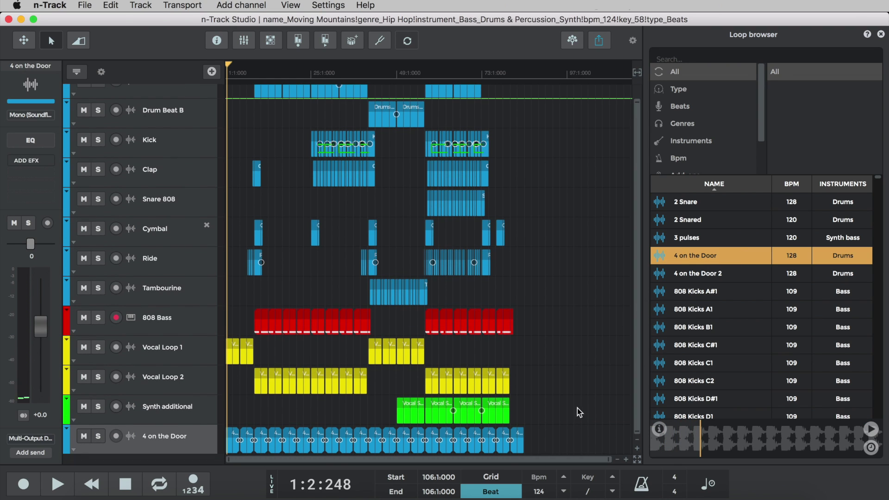
{"action": "left_click", "coordinate": [563, 447]}
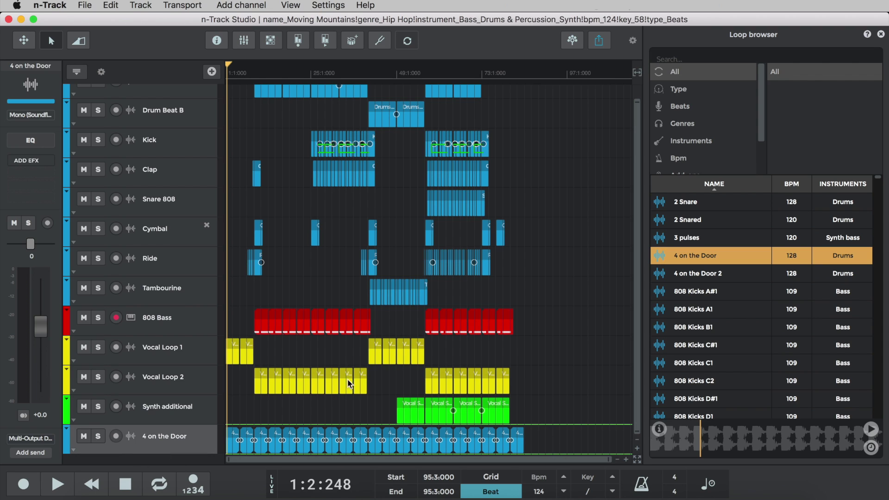
{"action": "scroll", "coordinate": [701, 122], "scroll_direction": "down", "scroll_amount": 2}
{"action": "left_click", "coordinate": [693, 170]}
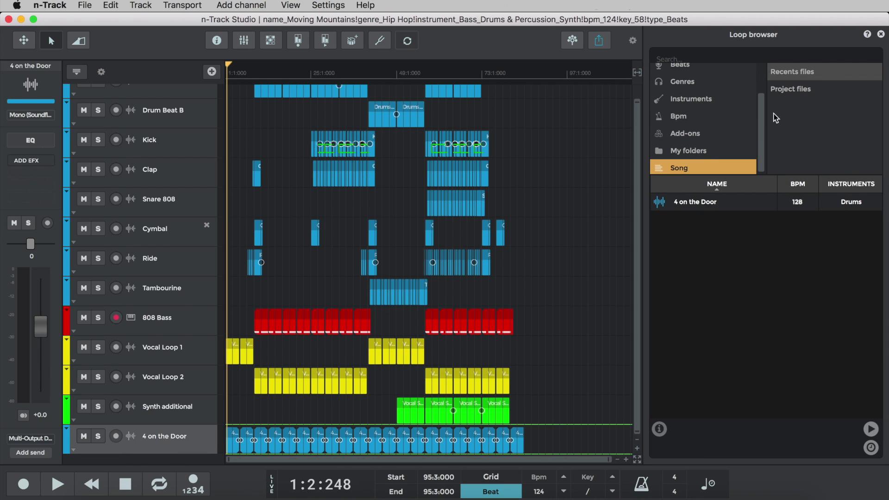
{"action": "left_click", "coordinate": [739, 199]}
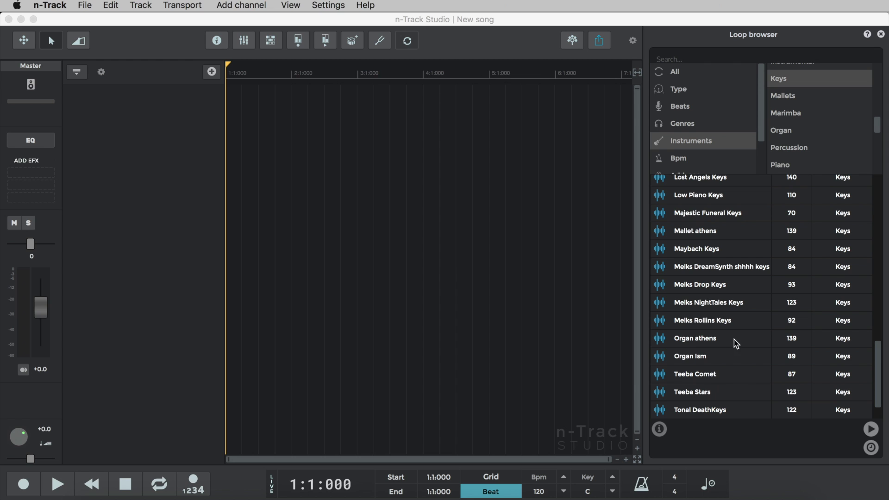
Step: Drop the Melks Rollins Keys loop onto track 1 and play it with the metronome on
{"action": "left_click", "coordinate": [754, 324]}
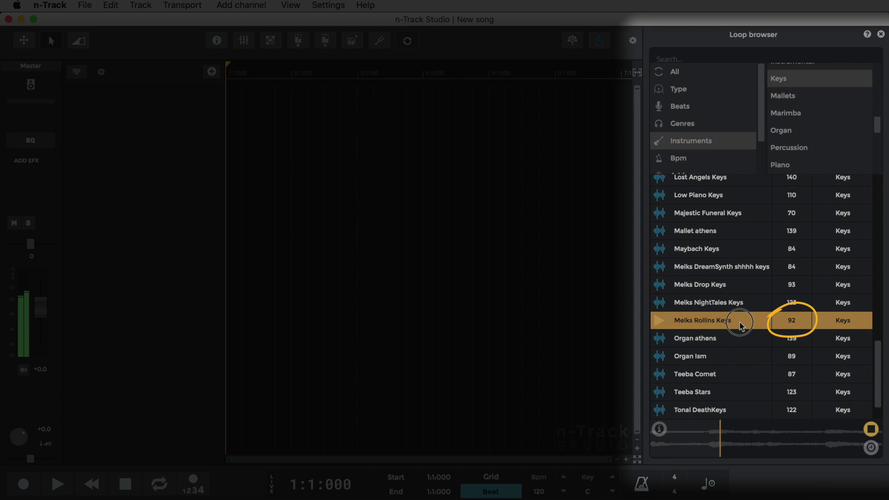
{"action": "mouse_move", "coordinate": [722, 324]}
{"action": "left_mouse_down"}
{"action": "mouse_move", "coordinate": [616, 223]}
{"action": "mouse_move", "coordinate": [216, 101]}
{"action": "left_mouse_up"}
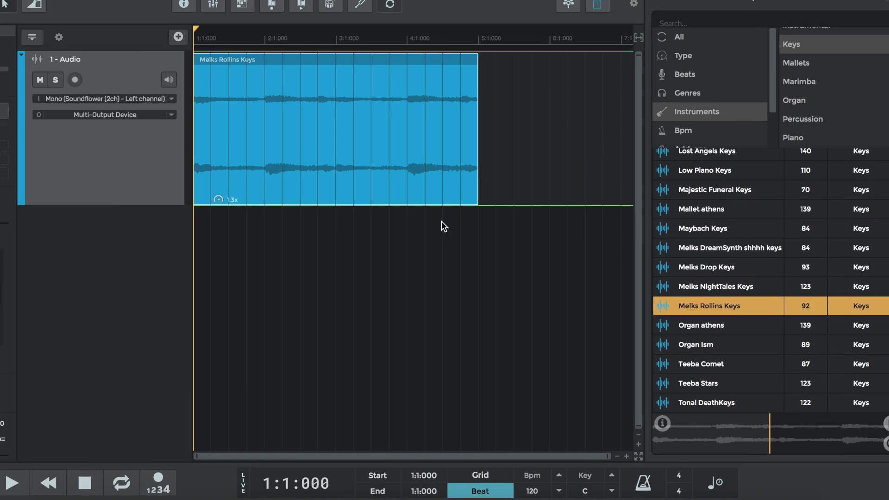
{"action": "key", "text": "space"}
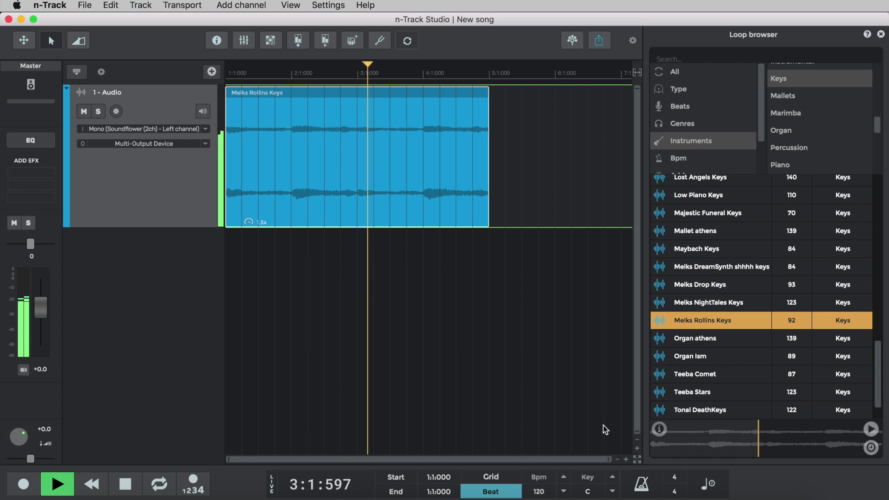
{"action": "left_click", "coordinate": [634, 485]}
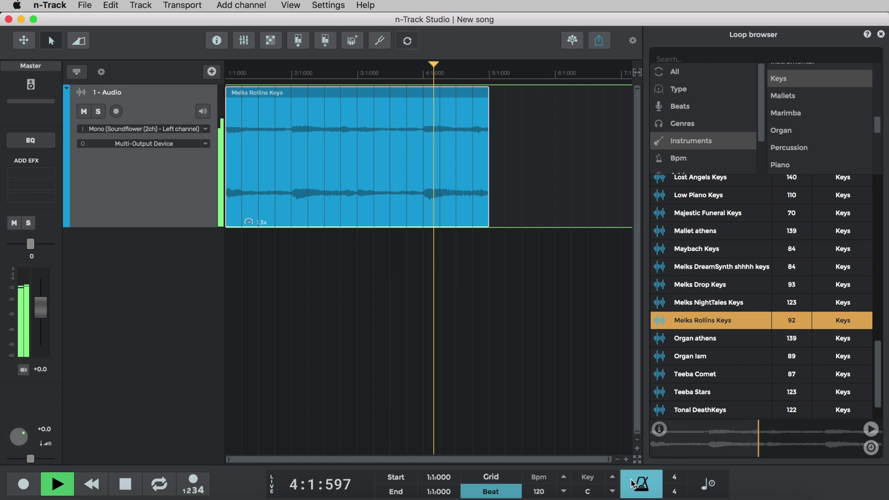
{"action": "left_click", "coordinate": [516, 285]}
{"action": "key", "text": "space"}
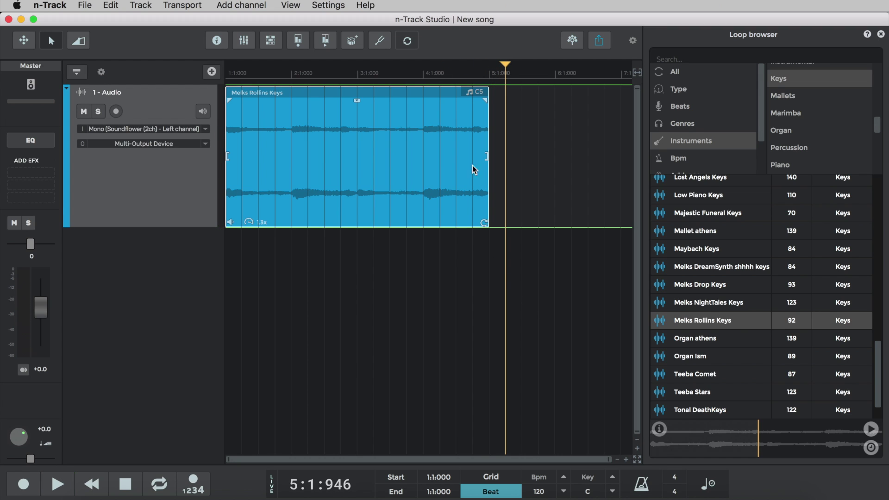
{"action": "mouse_move", "coordinate": [478, 99]}
{"action": "left_click", "coordinate": [478, 97]}
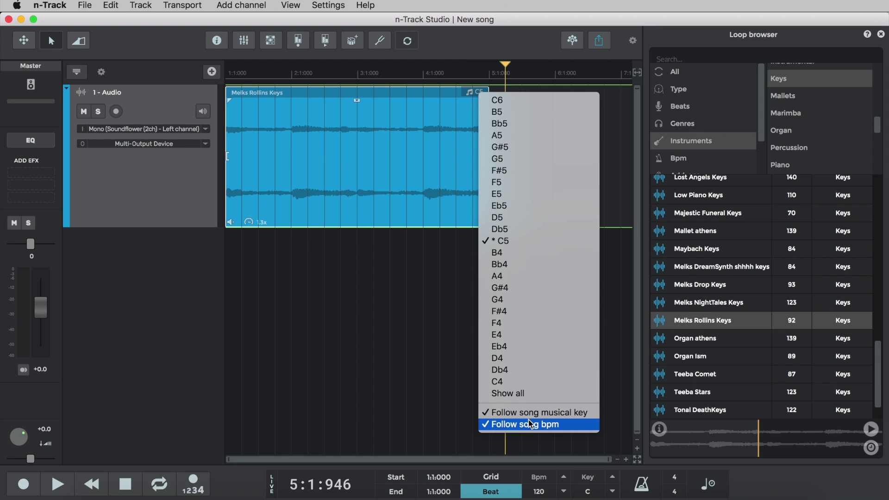
{"action": "left_click", "coordinate": [562, 425]}
{"action": "key", "text": "Home"}
{"action": "key", "text": "space"}
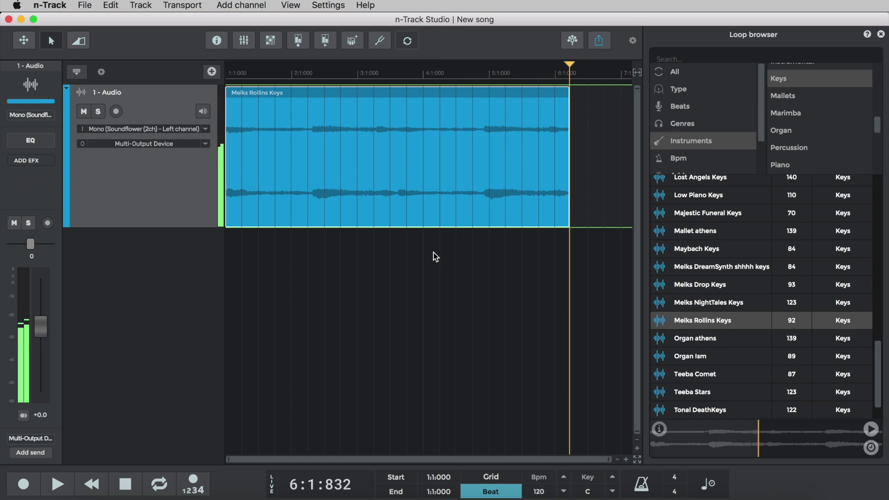
{"action": "left_click", "coordinate": [564, 93]}
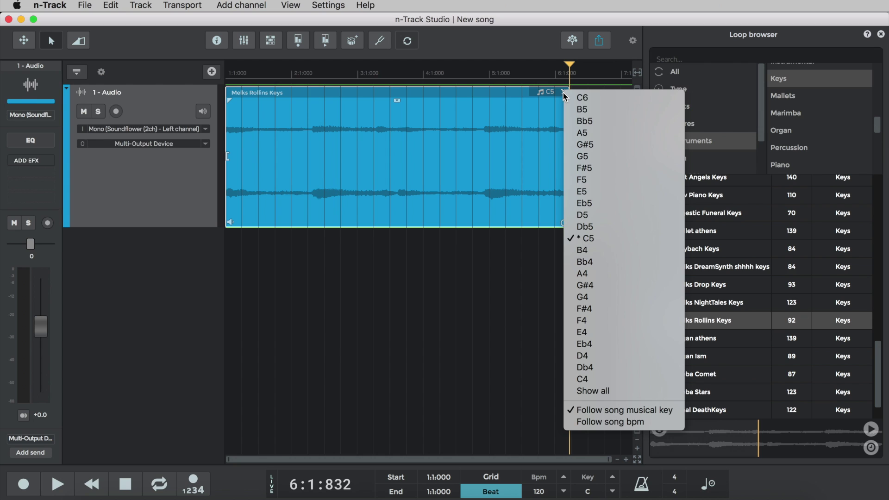
{"action": "left_click", "coordinate": [587, 422]}
{"action": "key", "text": "Home"}
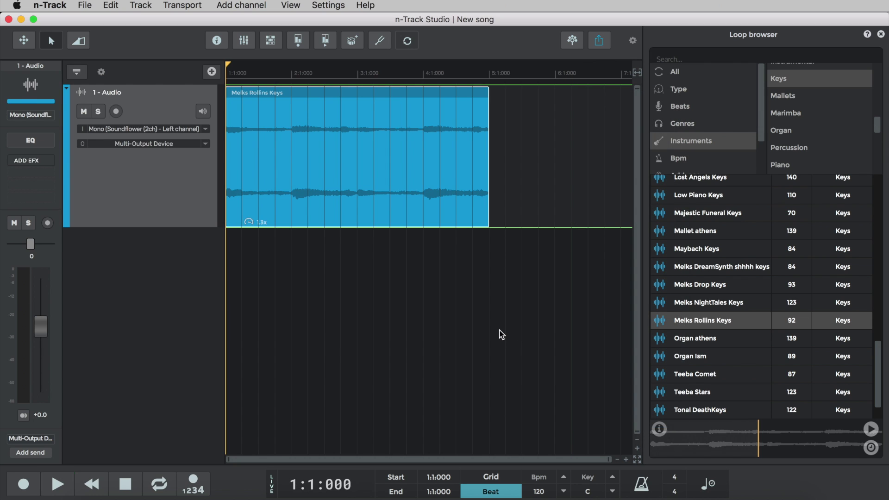
{"action": "key", "text": "space"}
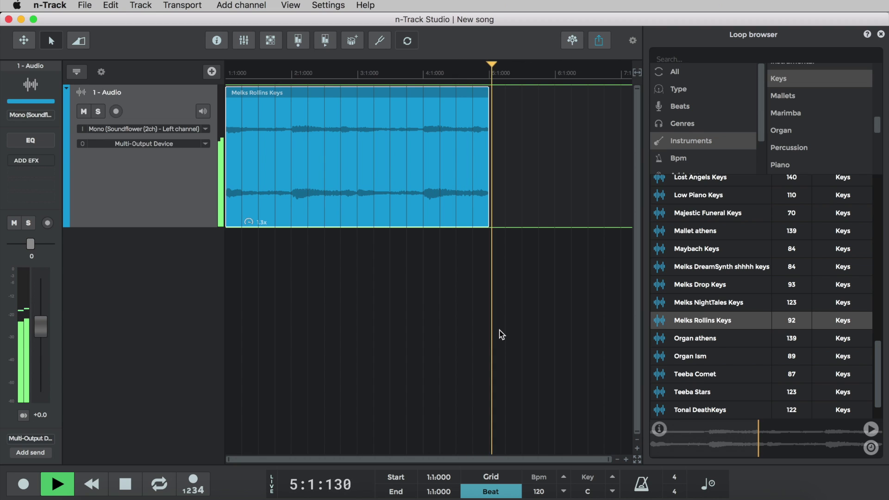
{"action": "key", "text": "space"}
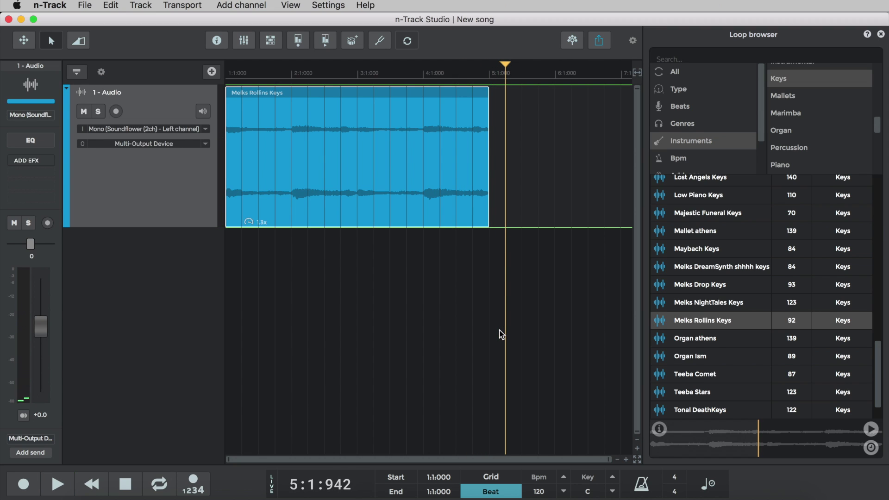
{"action": "mouse_move", "coordinate": [417, 139]}
{"action": "left_click", "coordinate": [479, 98]}
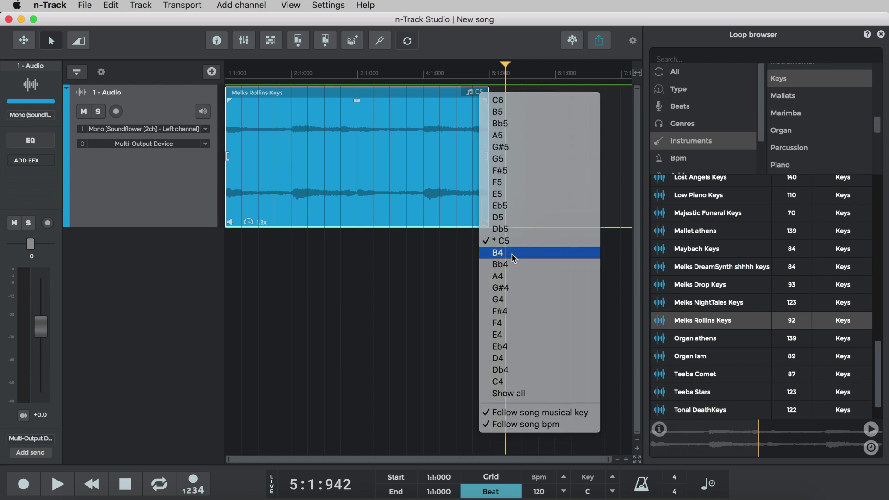
{"action": "left_click", "coordinate": [513, 254]}
{"action": "key", "text": "space"}
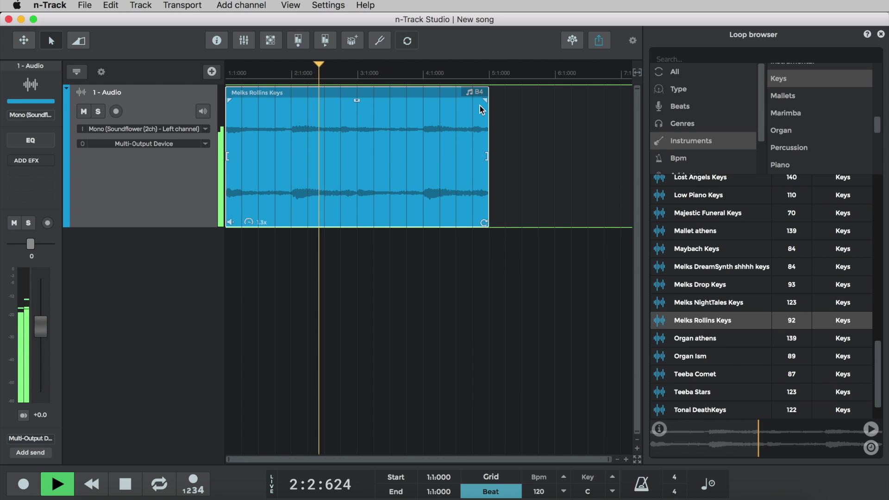
{"action": "key", "text": "space"}
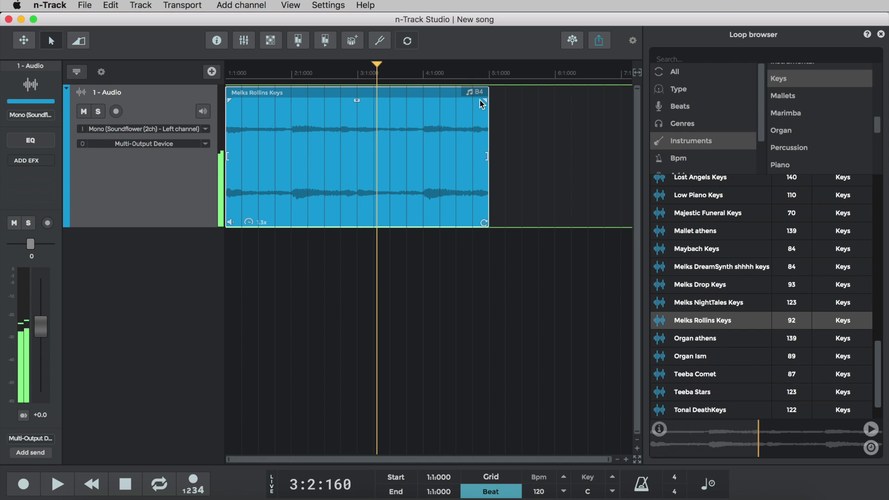
{"action": "left_click", "coordinate": [477, 93]}
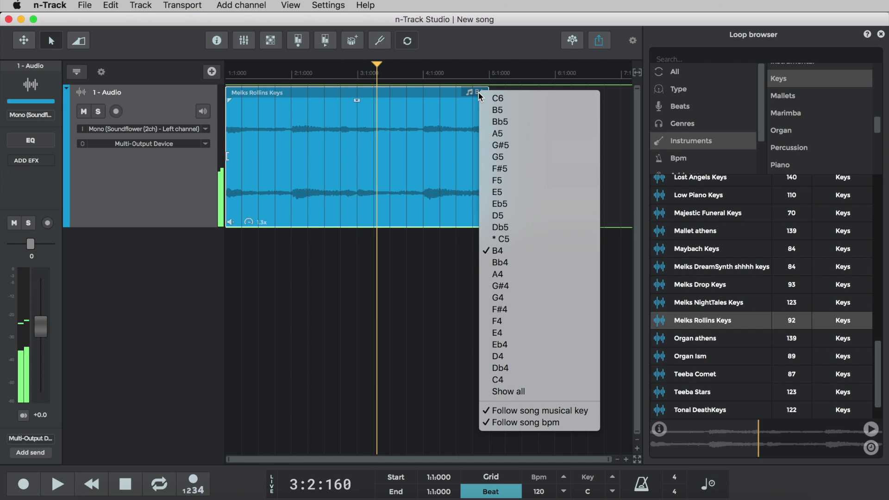
{"action": "left_click", "coordinate": [496, 181]}
{"action": "key", "text": "space"}
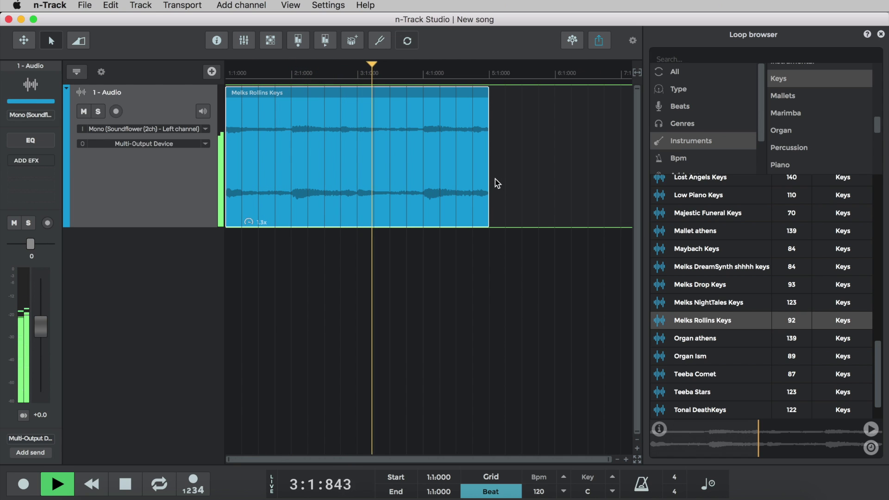
{"action": "key", "text": "space"}
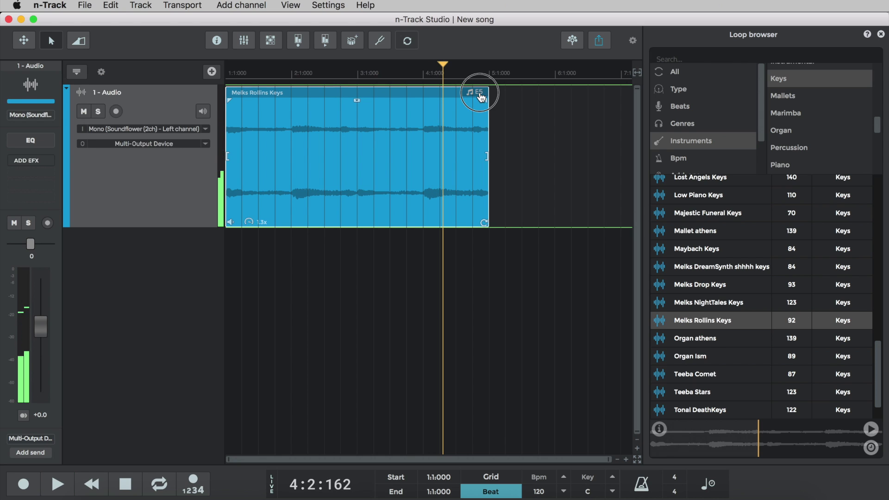
{"action": "left_click", "coordinate": [479, 94]}
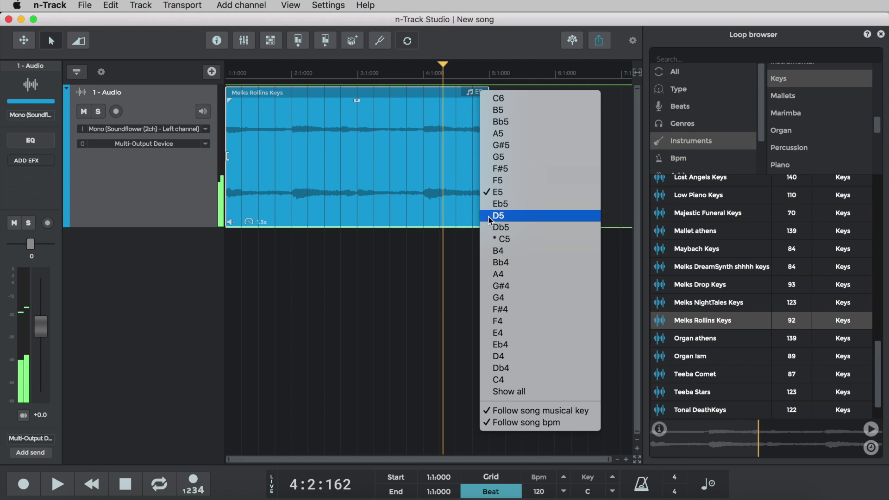
{"action": "left_click", "coordinate": [497, 238]}
{"action": "key", "text": "Home"}
{"action": "key", "text": "space"}
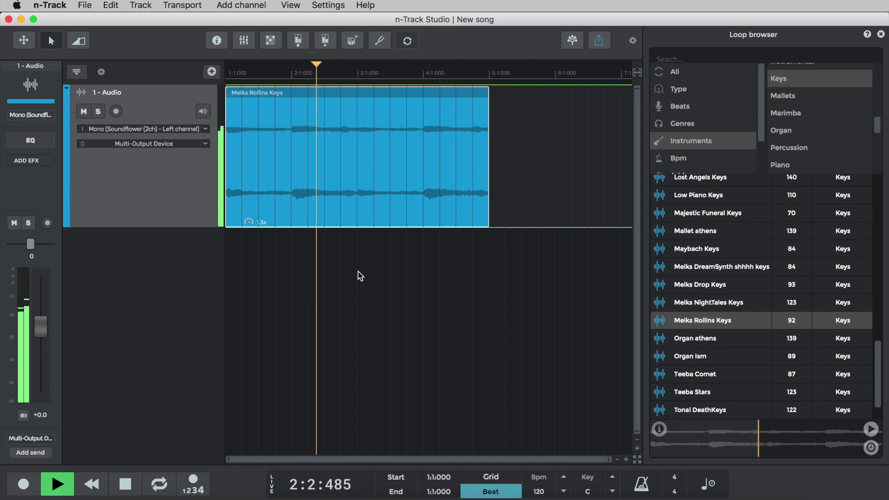
{"action": "key", "text": "space"}
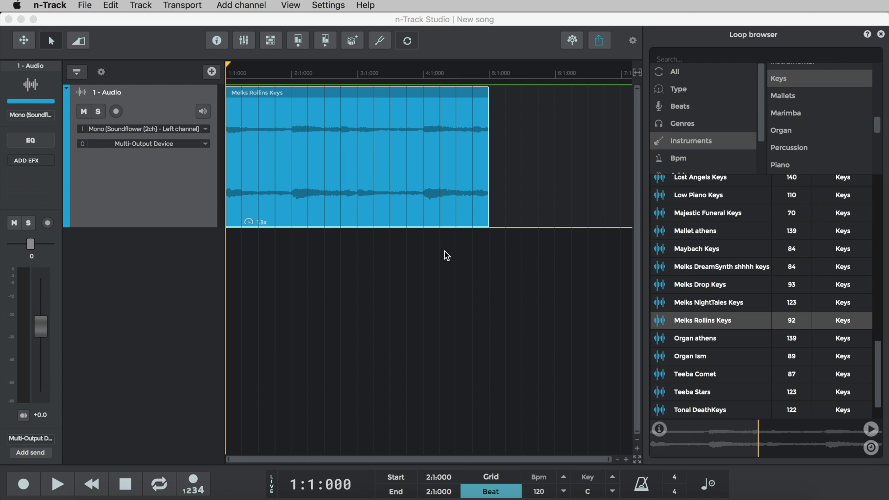
Step: Show the Melks Rollins Keys loop's part properties: 92 bpm, C5 key, follow-song options
{"action": "left_click", "coordinate": [216, 40]}
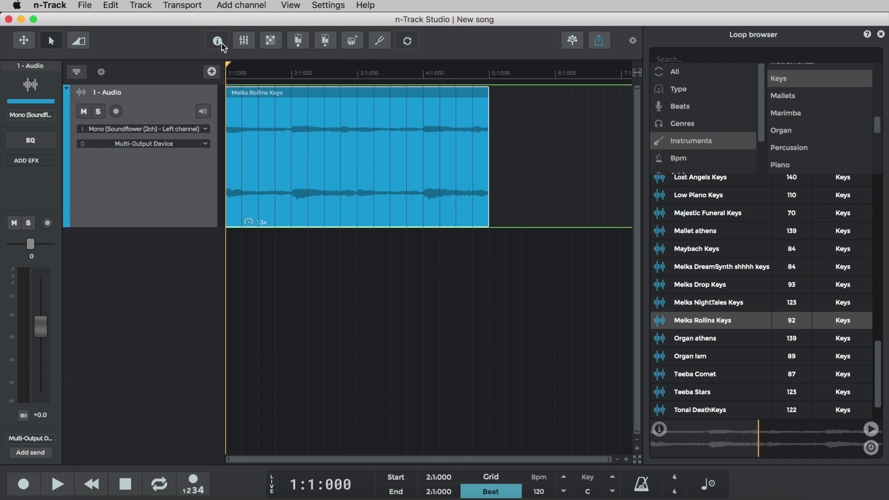
{"action": "scroll", "coordinate": [237, 202], "scroll_direction": "down", "scroll_amount": 1}
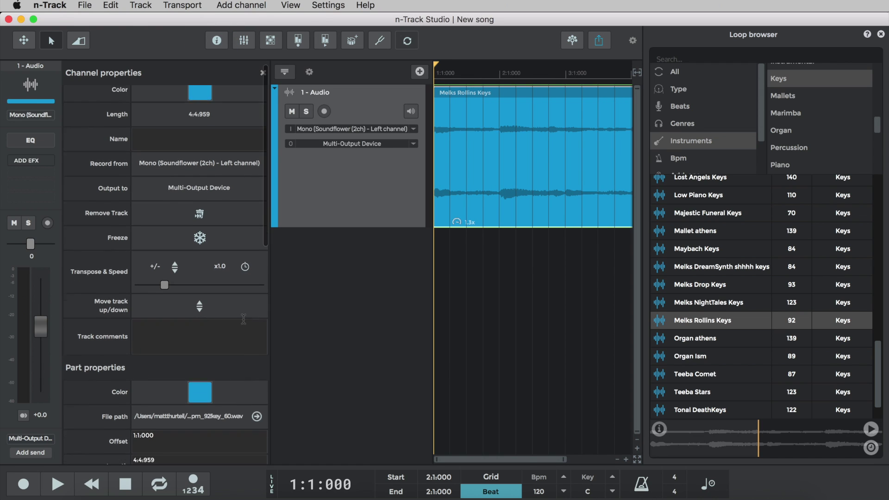
{"action": "scroll", "coordinate": [229, 251], "scroll_direction": "down", "scroll_amount": 5}
{"action": "scroll", "coordinate": [221, 291], "scroll_direction": "down", "scroll_amount": 1}
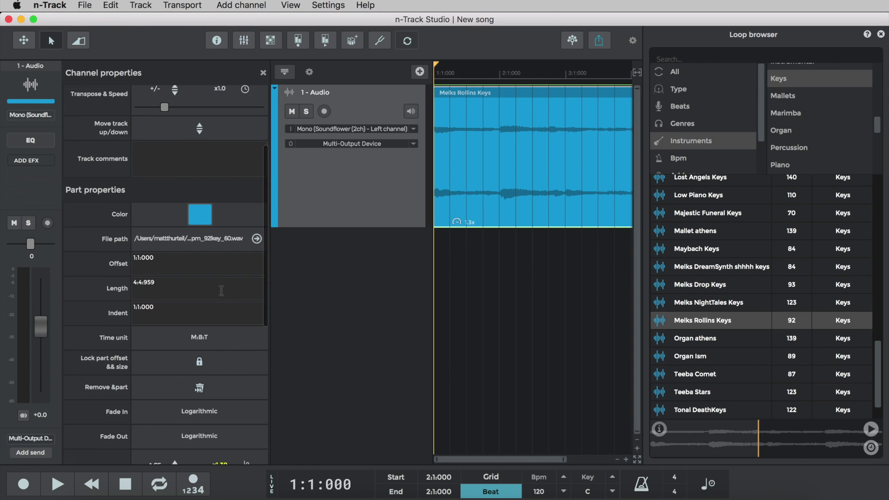
{"action": "left_click", "coordinate": [342, 208]}
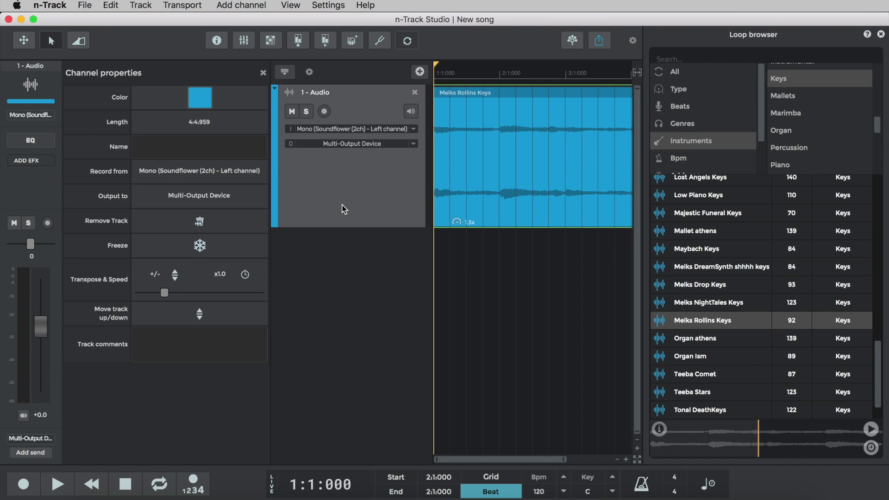
{"action": "left_click", "coordinate": [474, 149]}
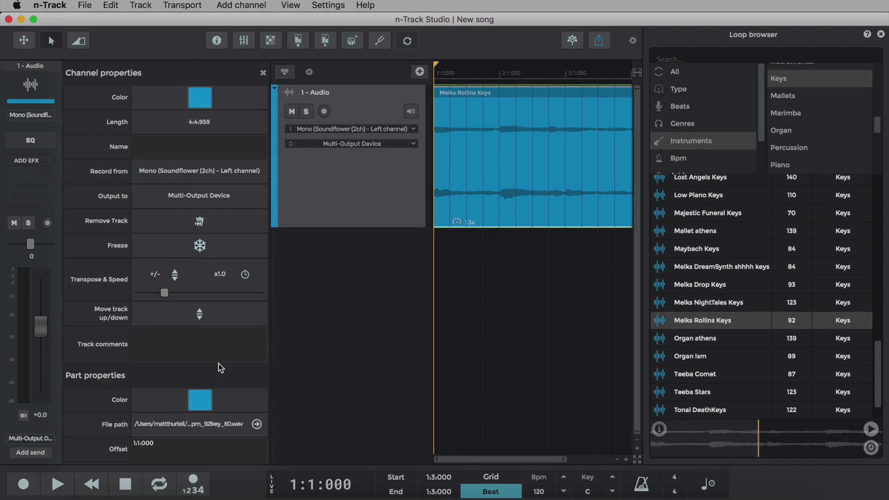
{"action": "scroll", "coordinate": [219, 364], "scroll_direction": "down", "scroll_amount": 5}
{"action": "scroll", "coordinate": [219, 363], "scroll_direction": "down", "scroll_amount": 4}
{"action": "scroll", "coordinate": [219, 363], "scroll_direction": "down", "scroll_amount": 3}
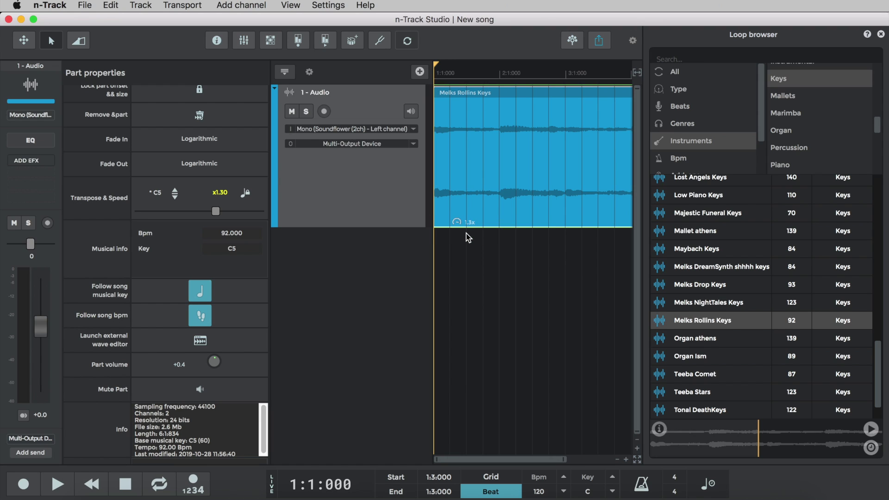
Step: Close the Melks Rollins Keys part properties panel, toggling the info button off
{"action": "left_click", "coordinate": [360, 192]}
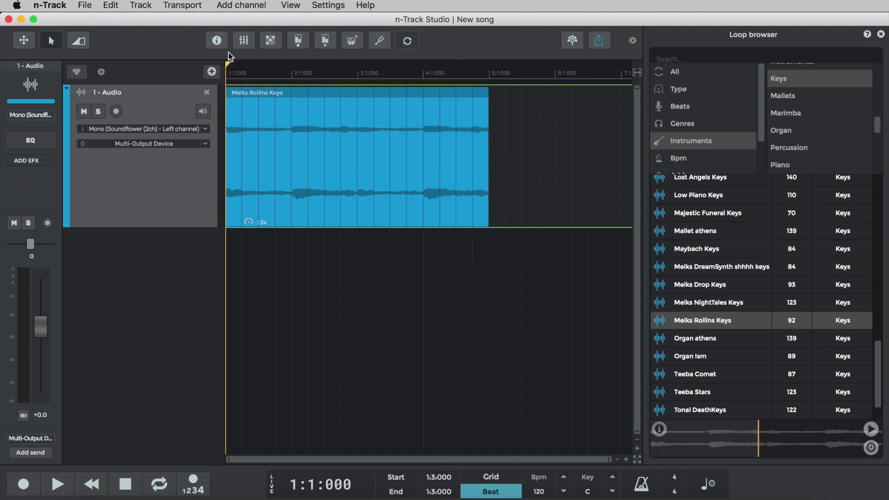
{"action": "left_click", "coordinate": [216, 42]}
{"action": "left_click", "coordinate": [217, 44]}
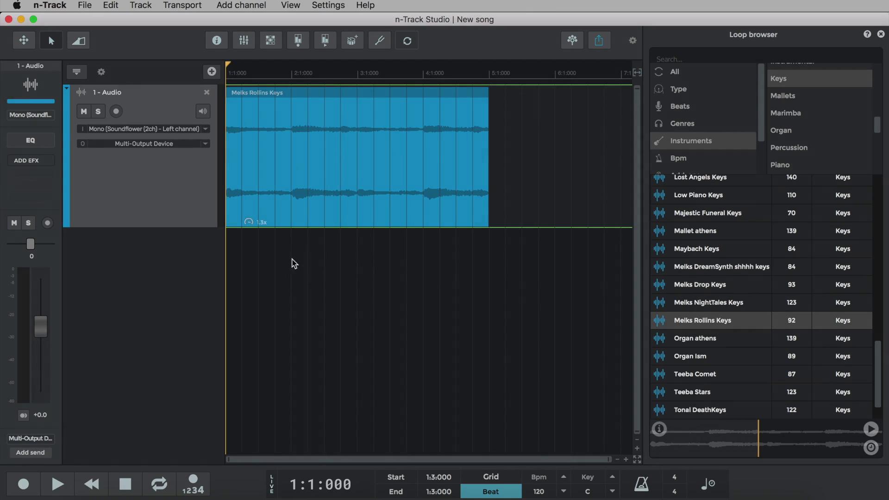